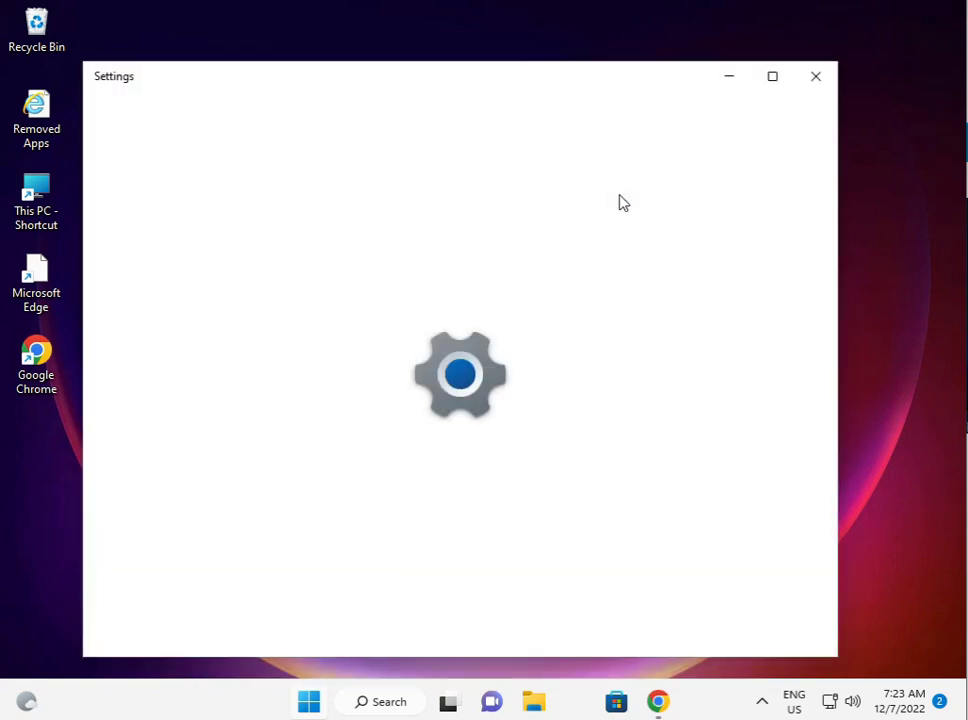
- Run the Windows Store Apps troubleshooter from the other troubleshooters in the system troubleshooting settings
click(770, 80)
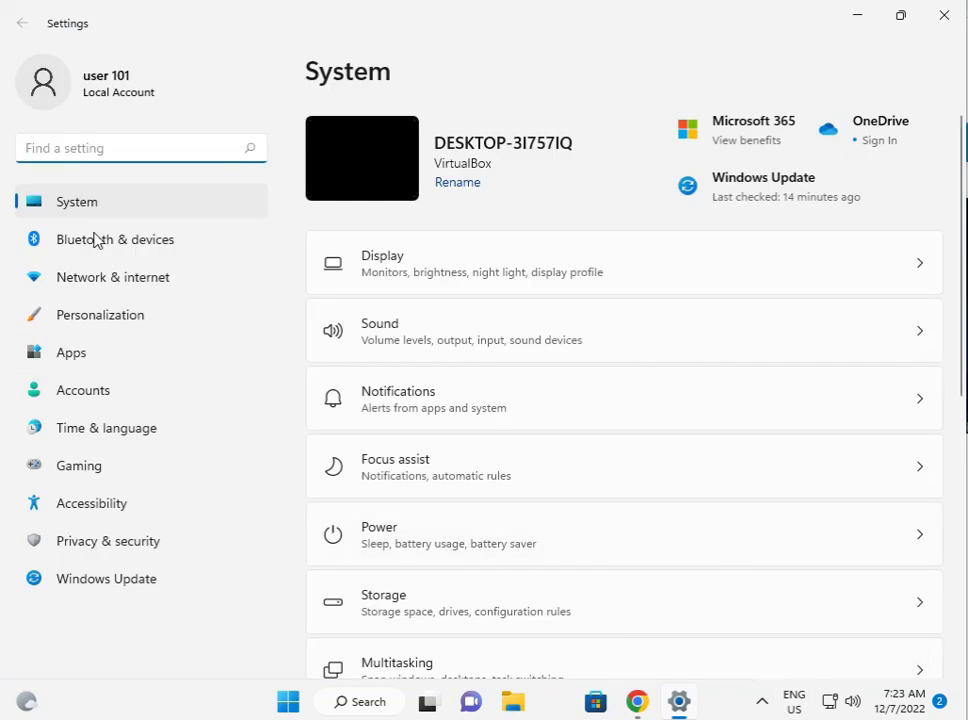
scroll(519, 622, down, 3)
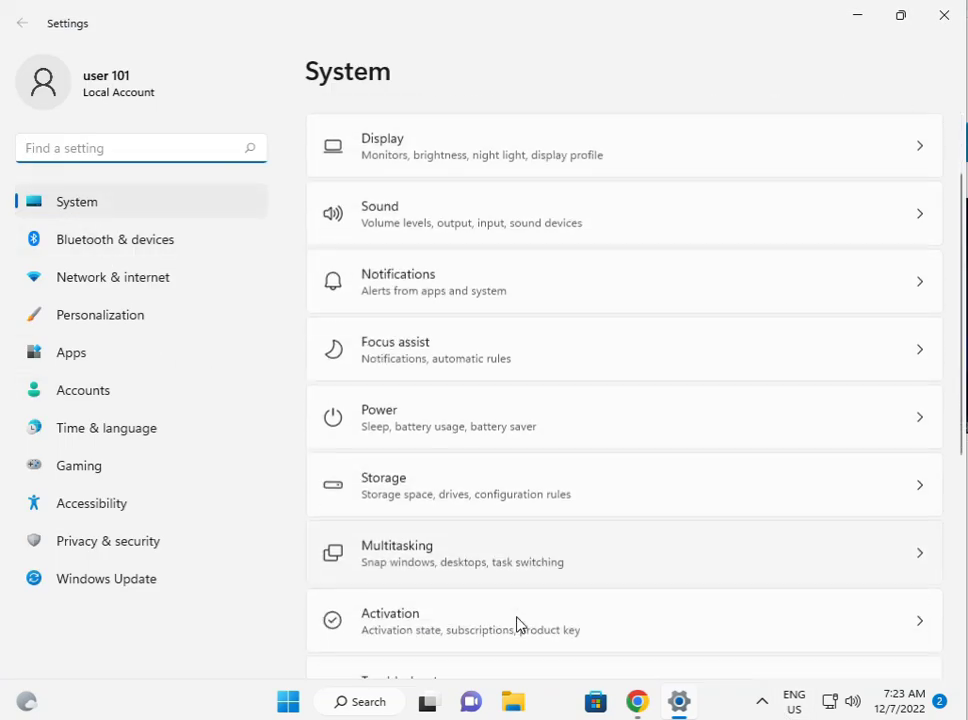
click(455, 561)
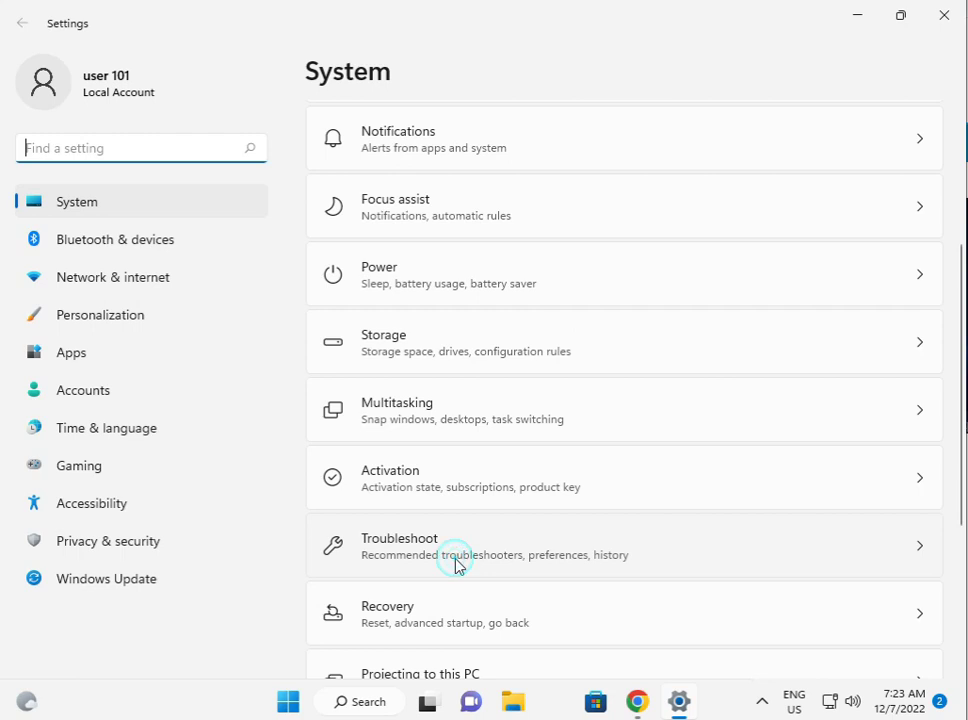
click(487, 304)
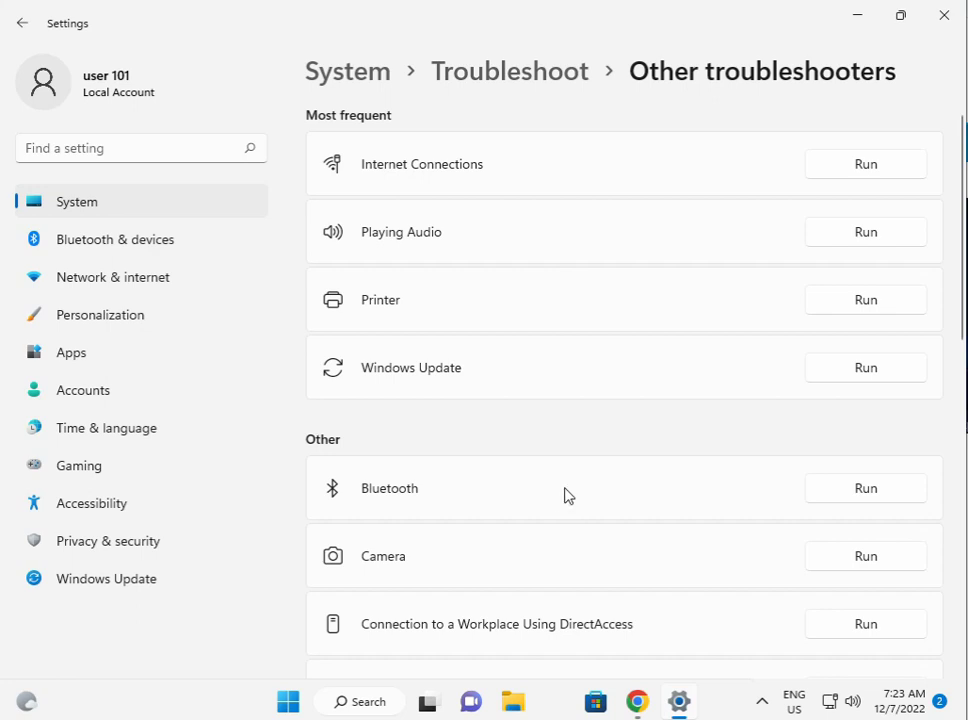
scroll(556, 523, down, 5)
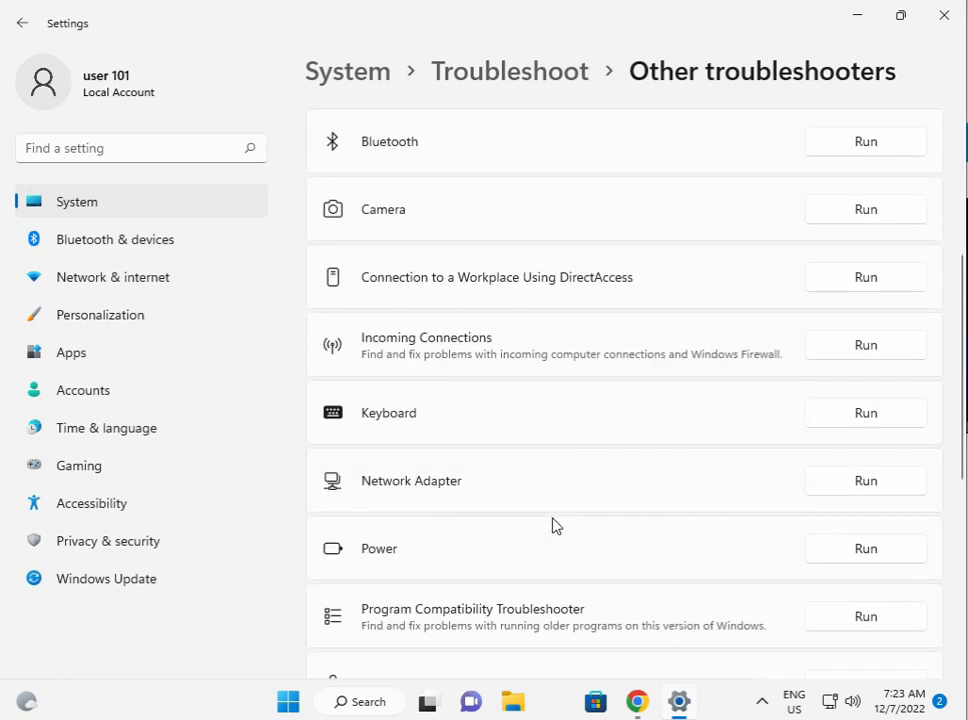
scroll(556, 523, down, 4)
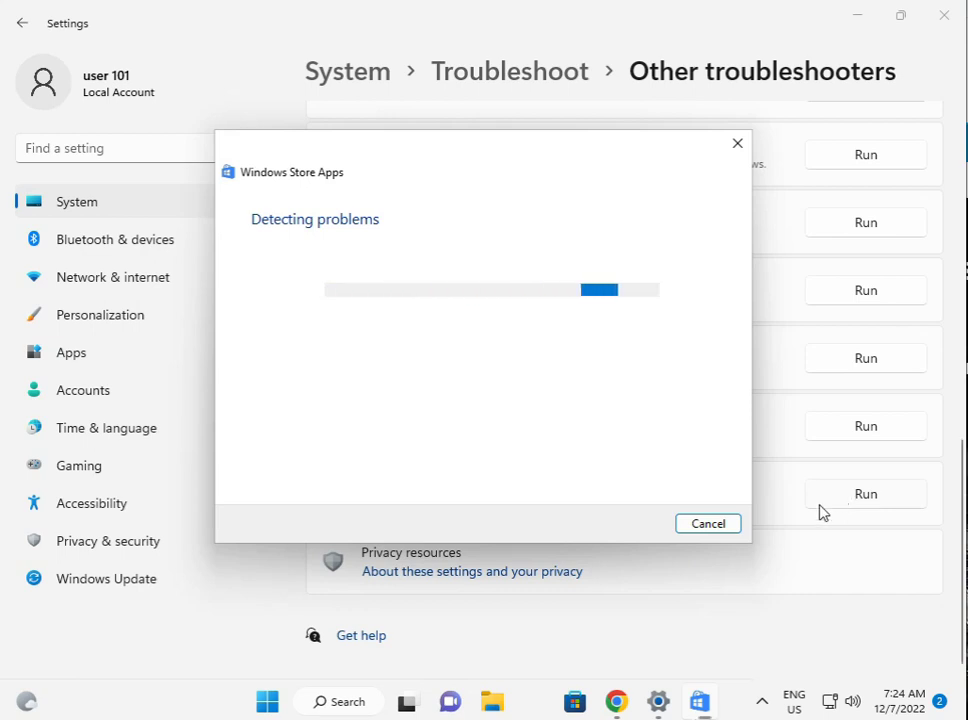
mouse_move(700, 707)
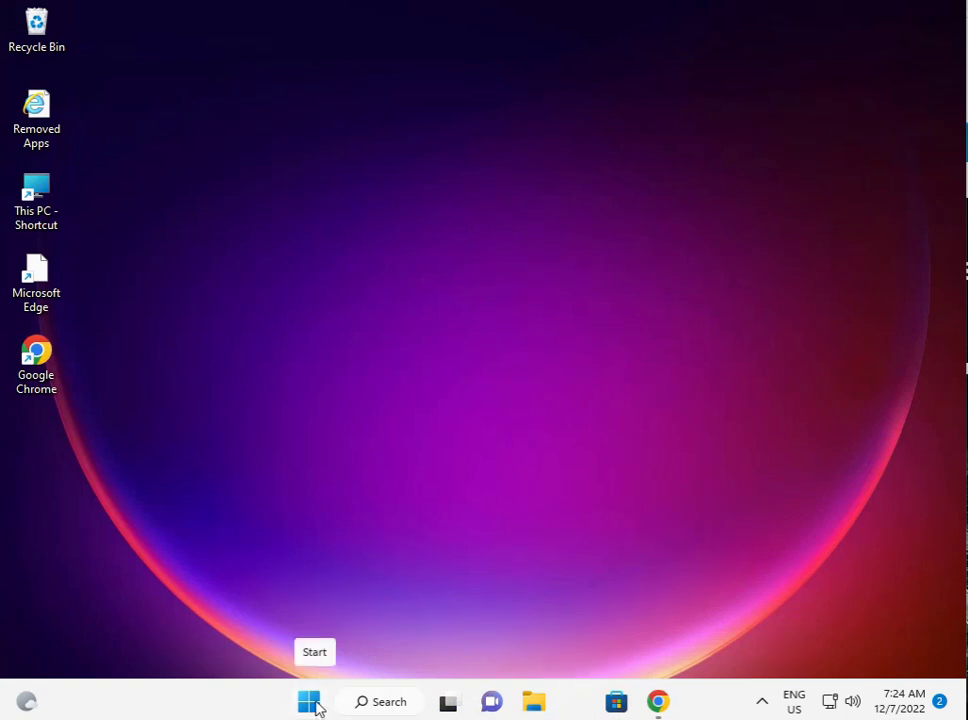
- Reopen Settings and show the advanced options of Microsoft Store from the installed apps list
click(311, 703)
click(607, 207)
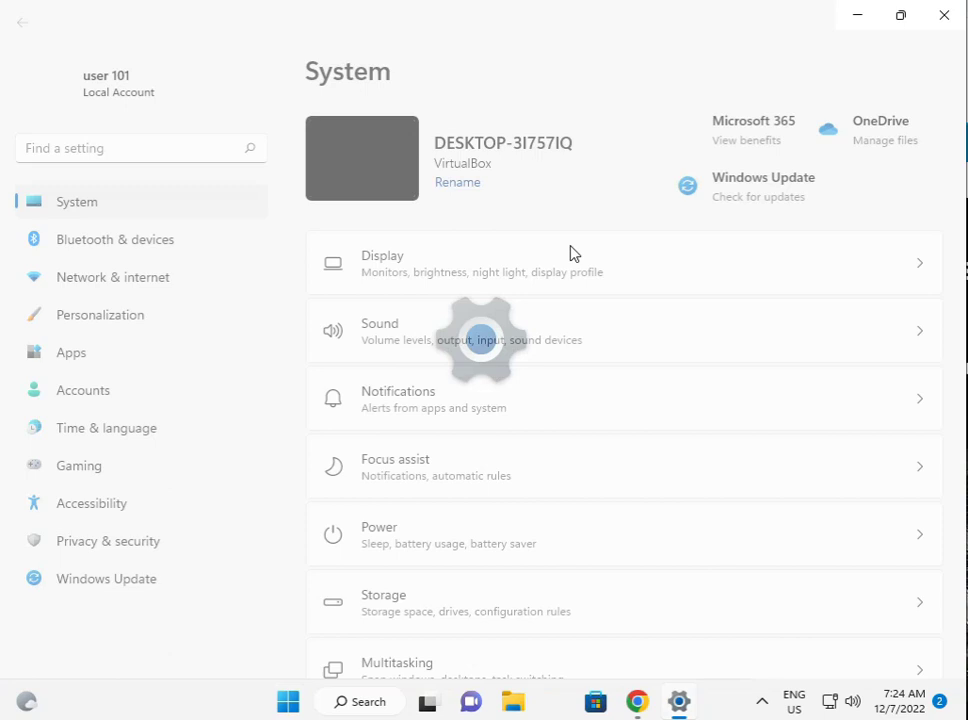
click(82, 360)
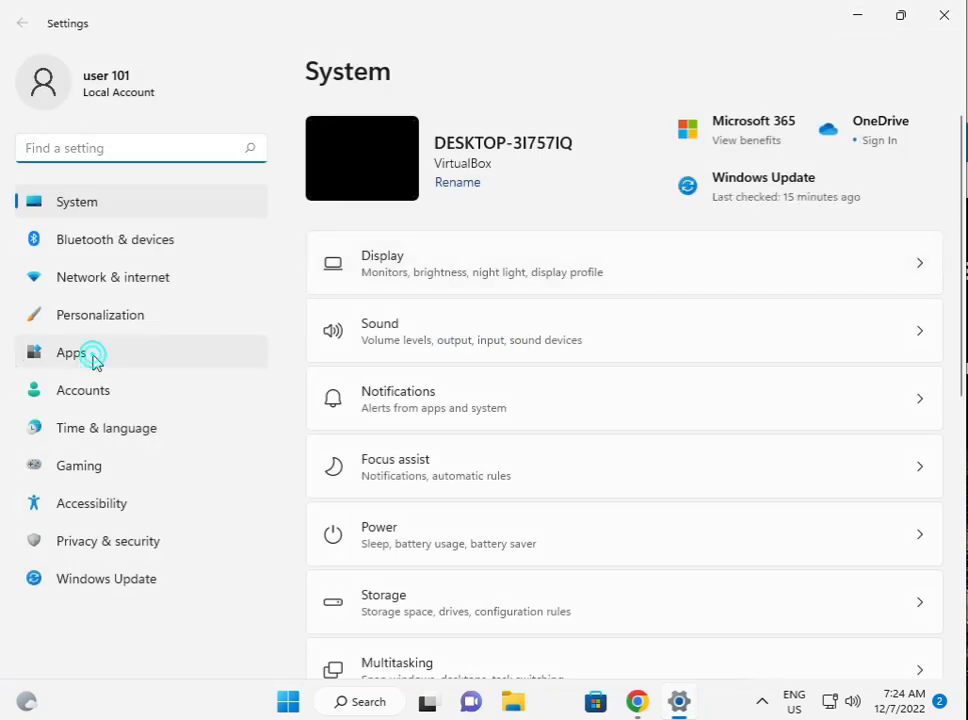
click(497, 142)
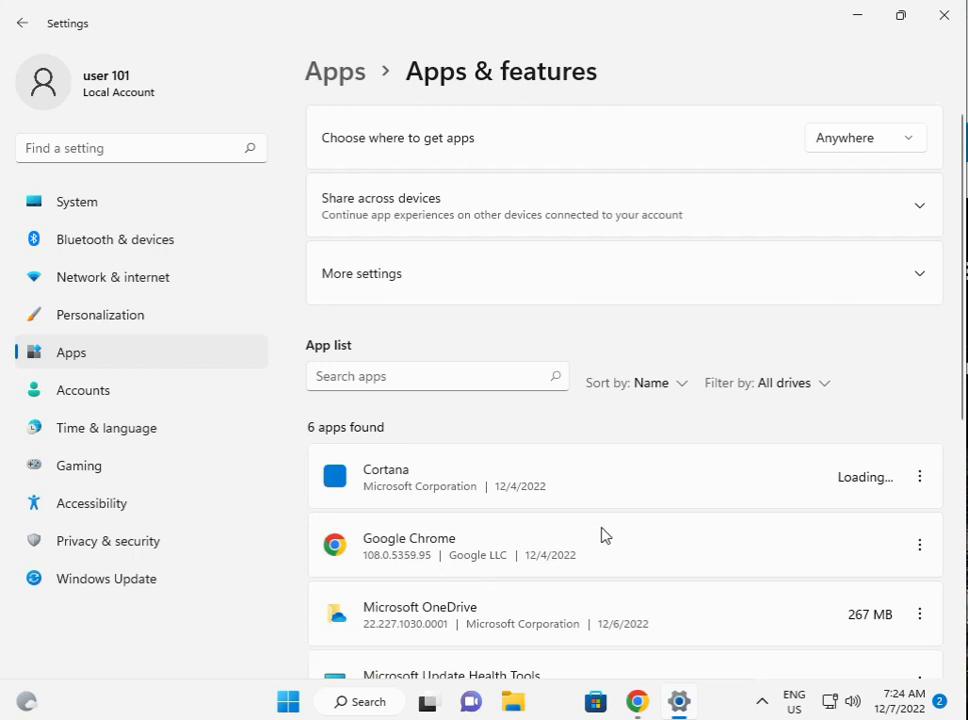
scroll(604, 536, down, 5)
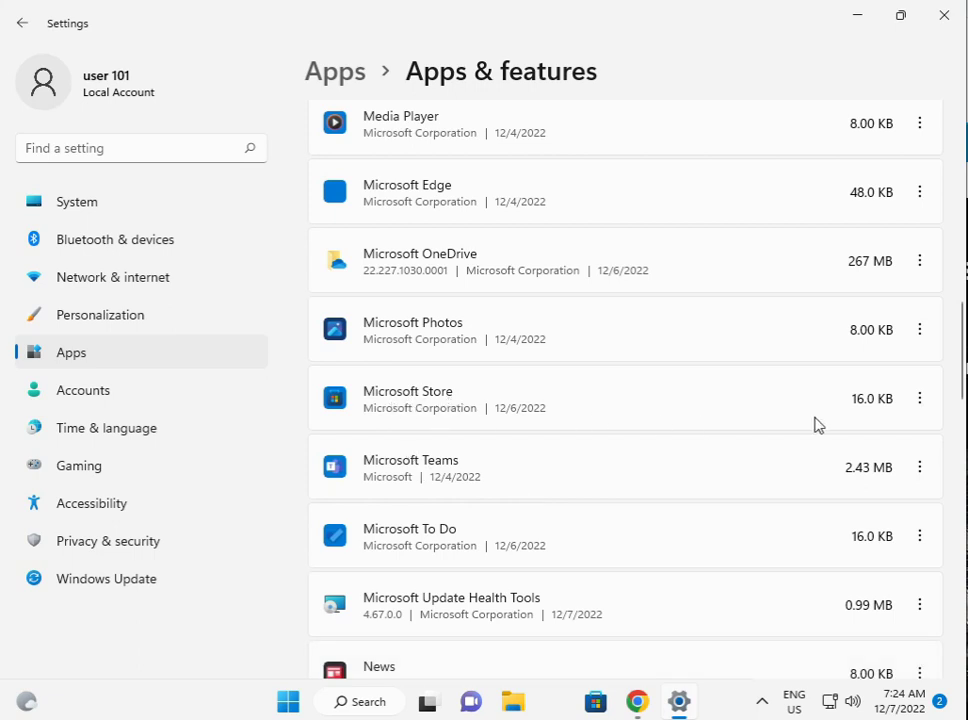
click(919, 399)
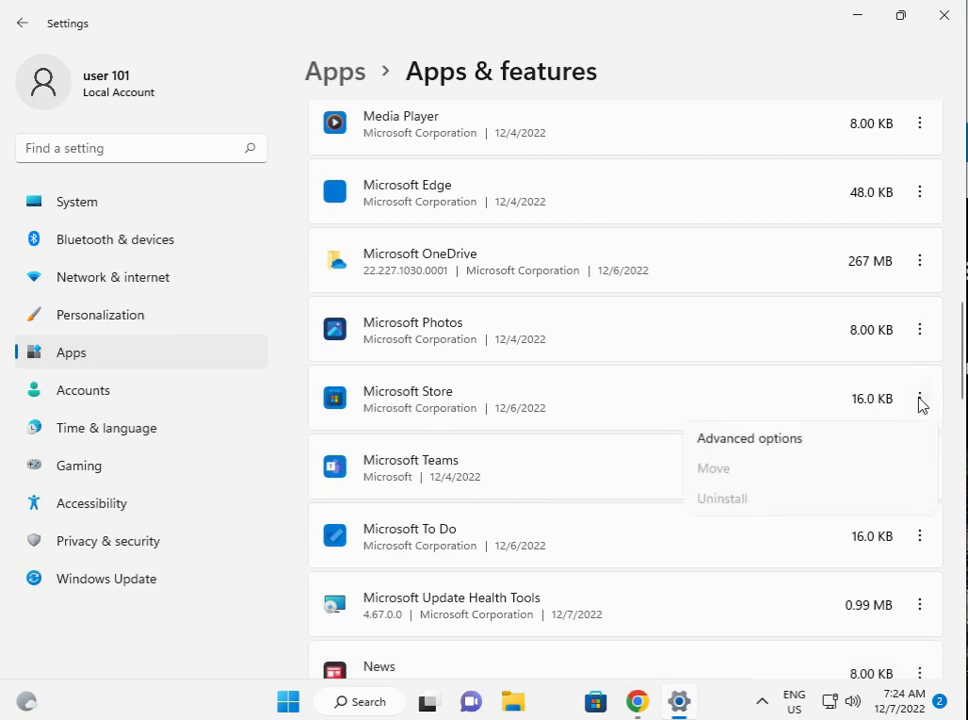
click(767, 440)
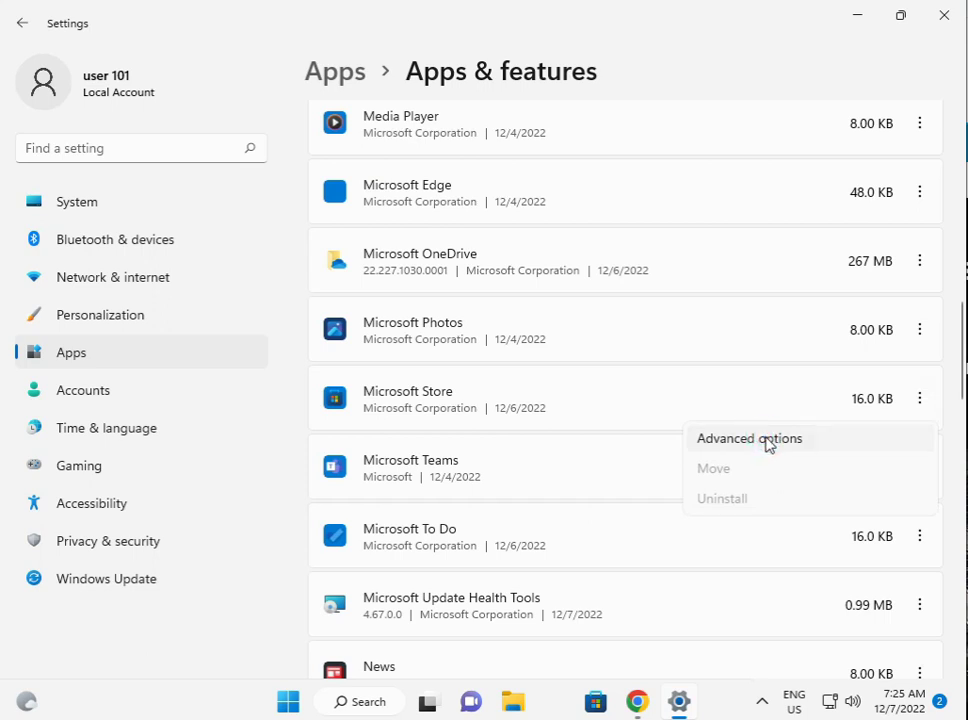
click(743, 446)
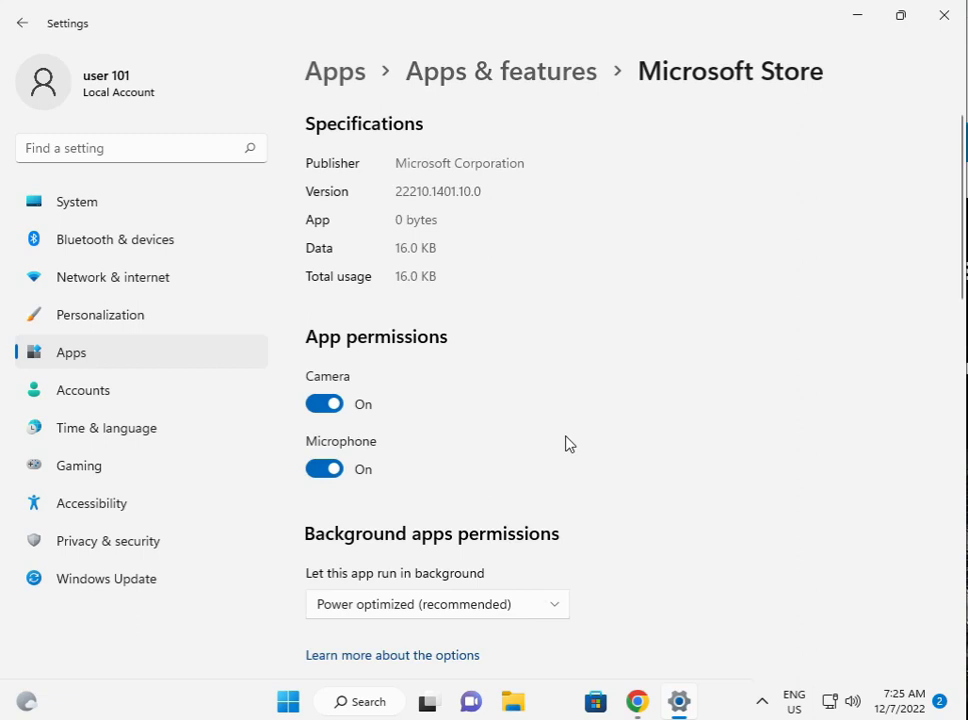
- Repair and reset the Microsoft Store app, confirming the reset, and close Settings
scroll(495, 453, down, 8)
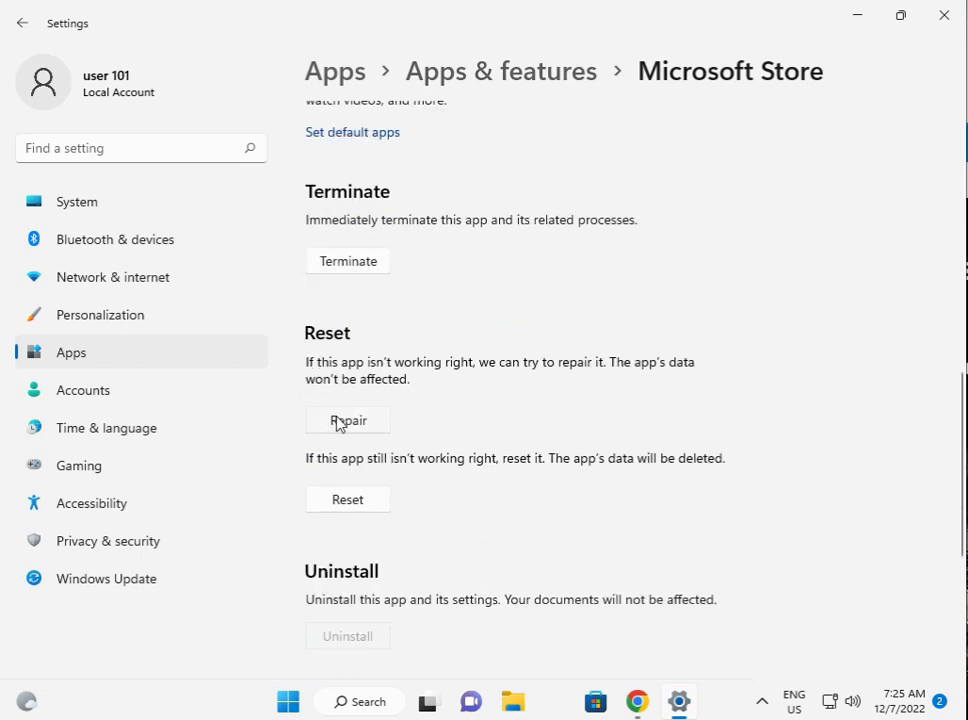
click(338, 423)
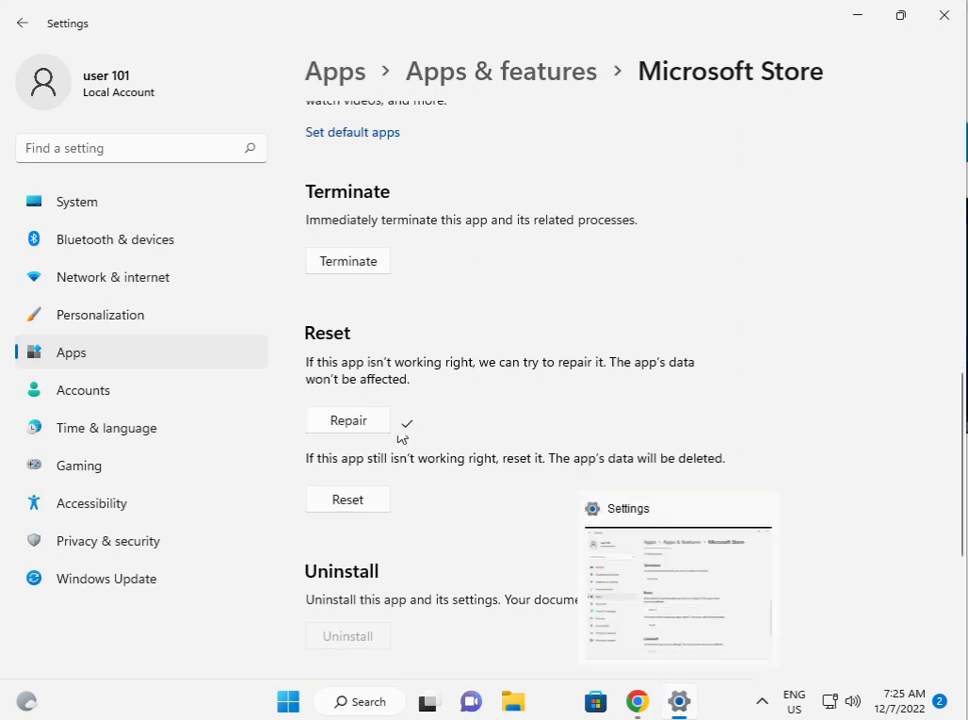
click(351, 503)
click(425, 454)
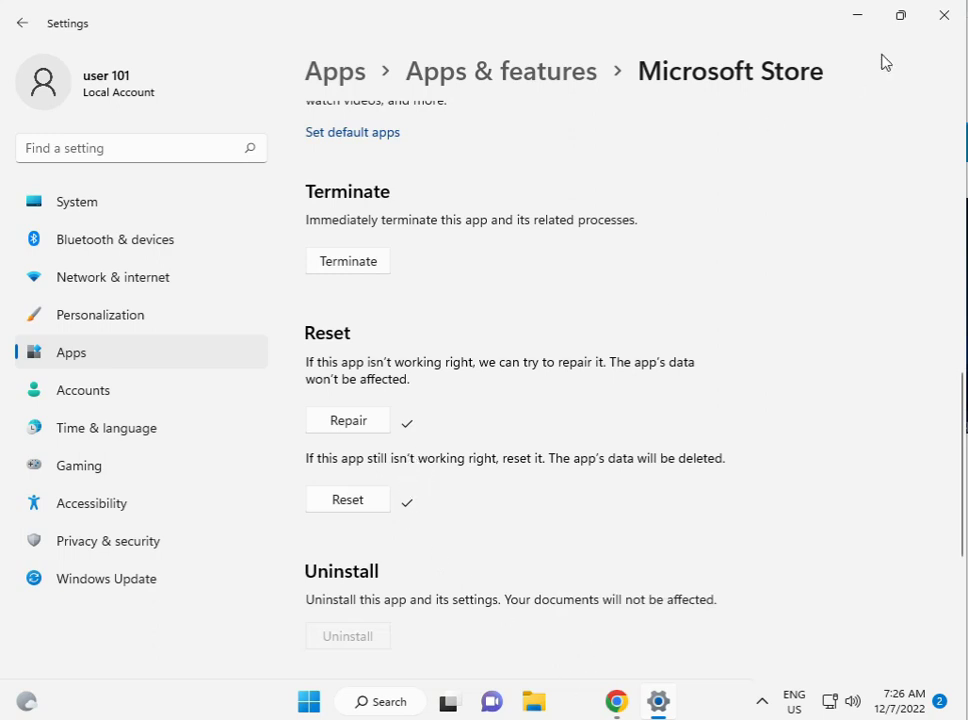
click(944, 17)
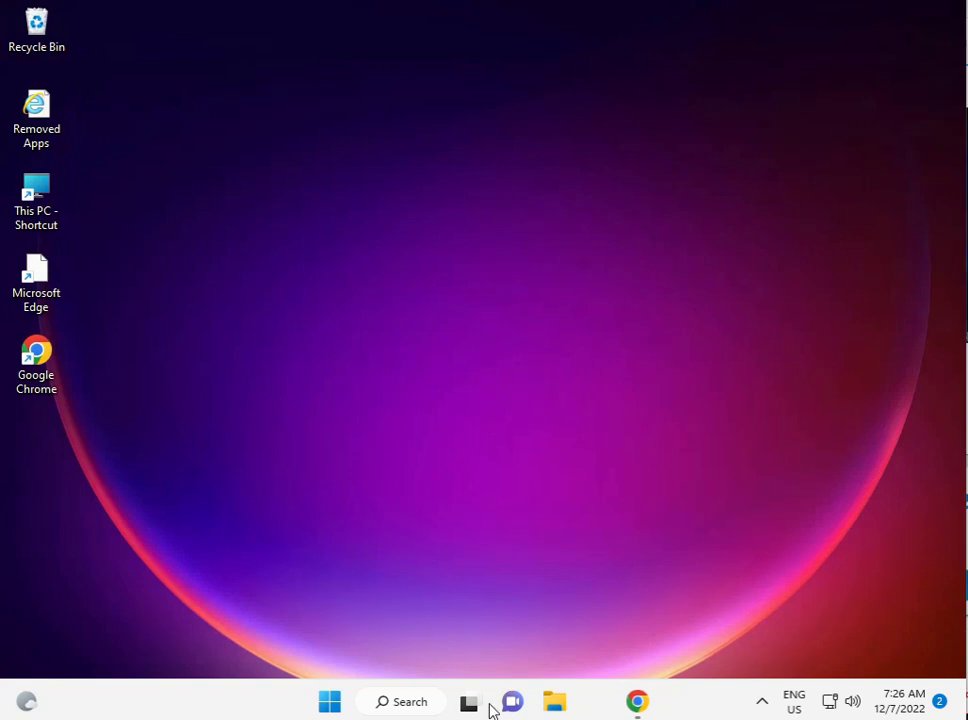
- Switch to File Explorer and open the user 101 profile folder inside Users on Local Disk (C:)
click(553, 705)
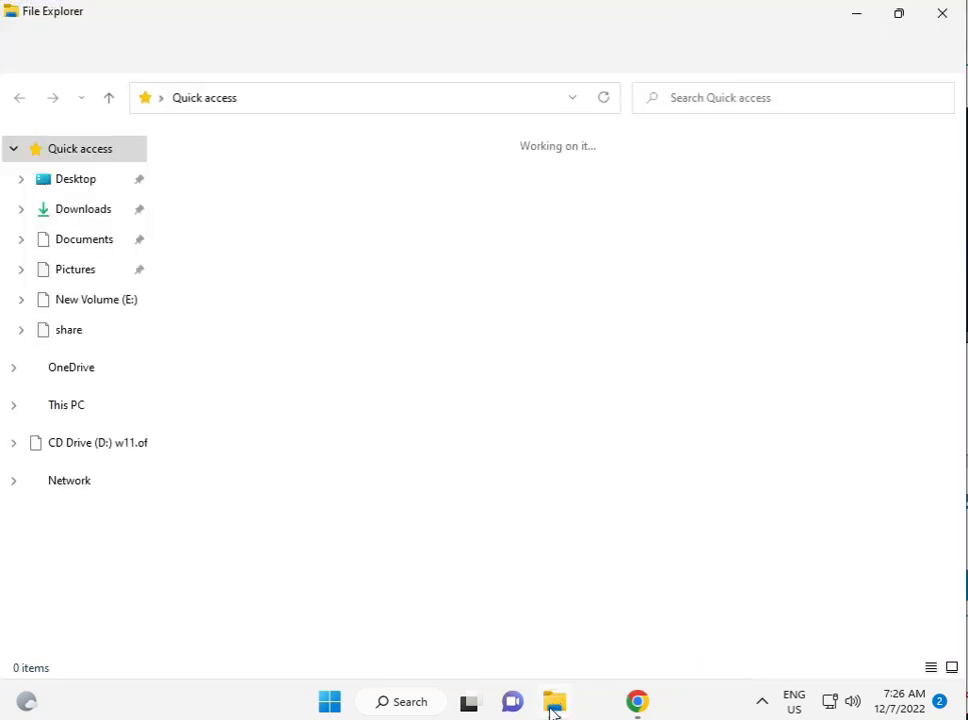
click(76, 410)
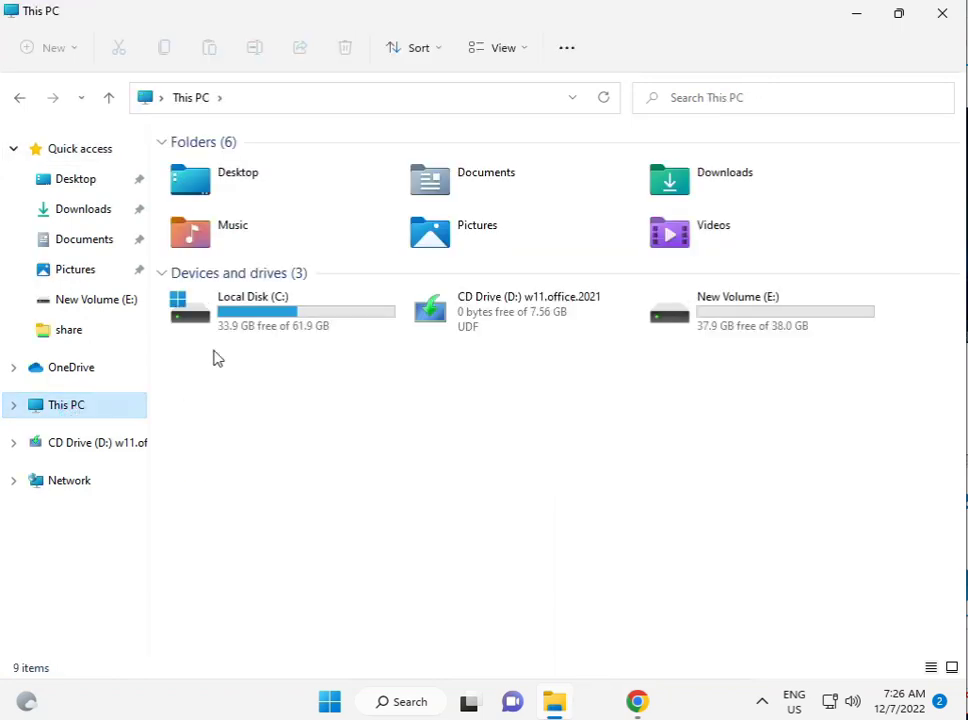
double_click(283, 309)
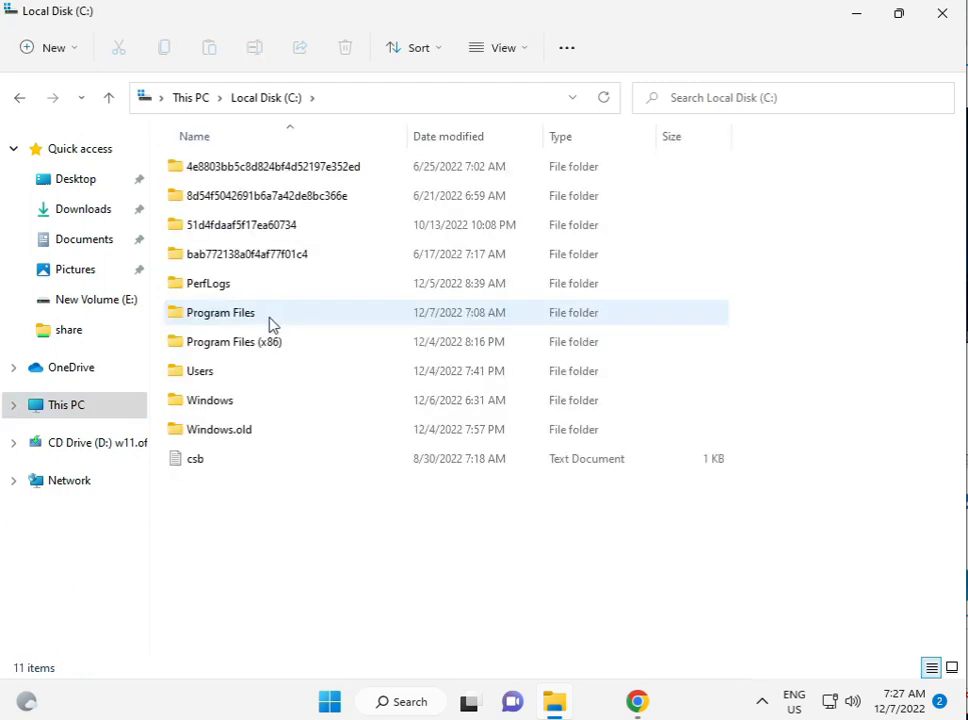
click(229, 375)
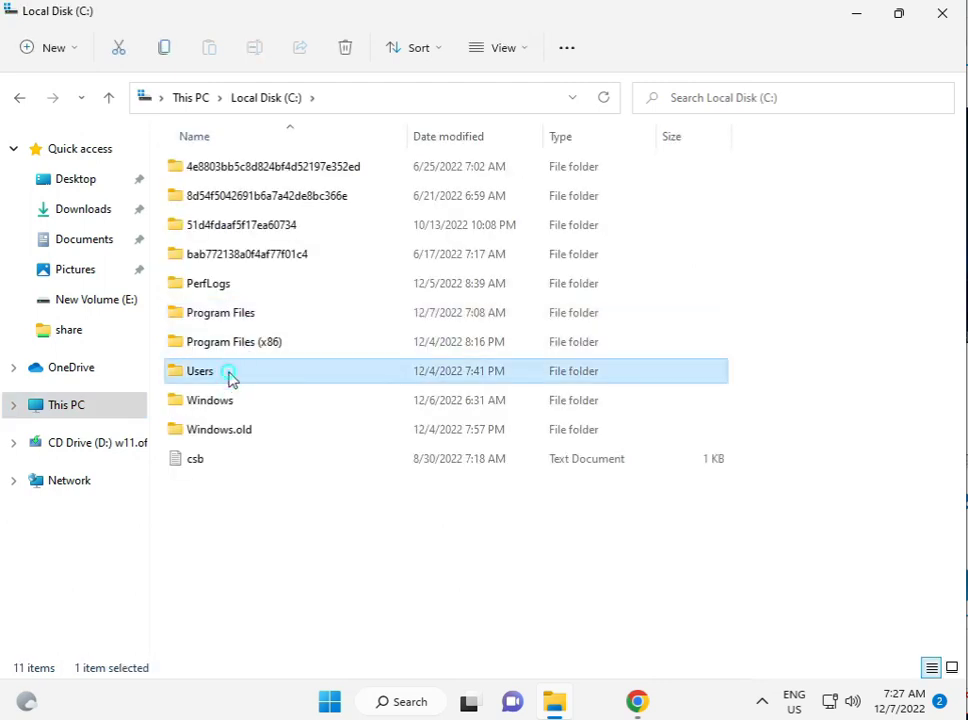
double_click(229, 375)
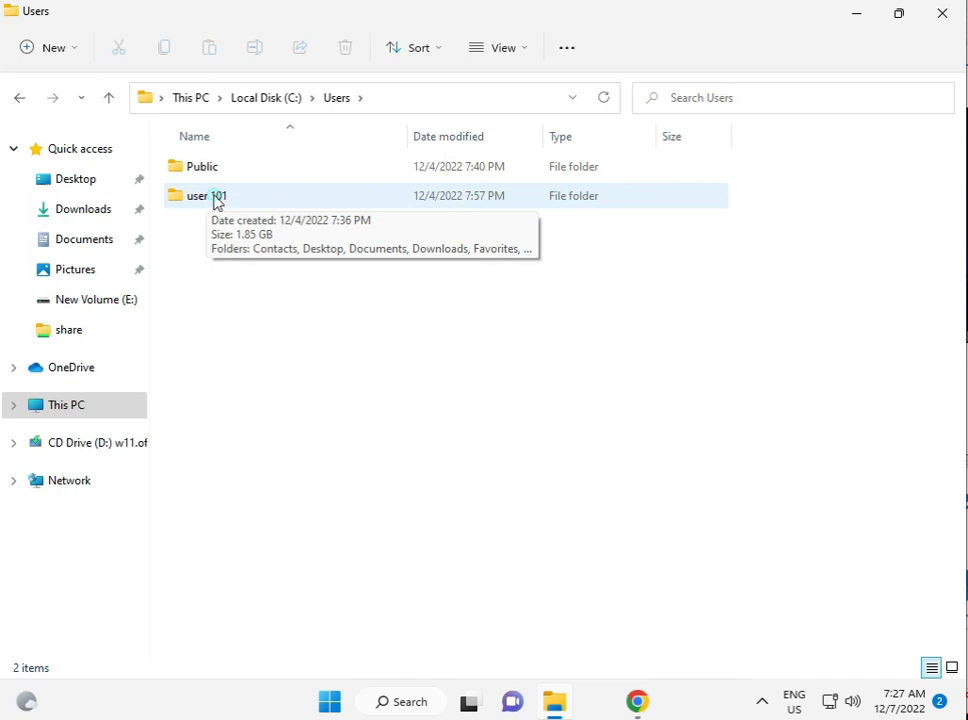
double_click(215, 199)
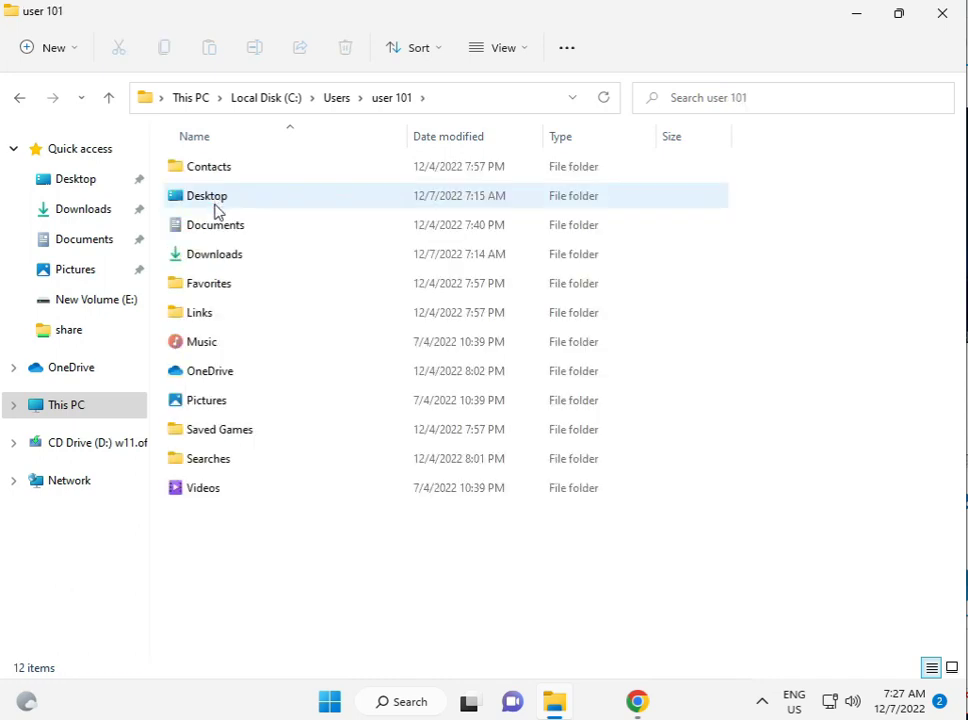
click(556, 52)
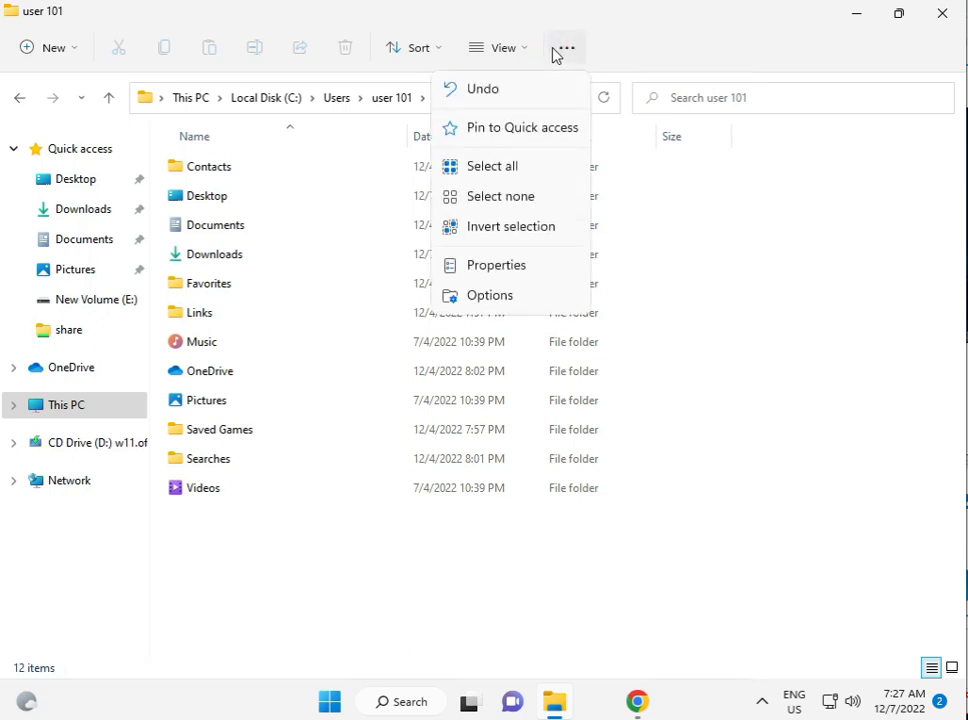
click(480, 264)
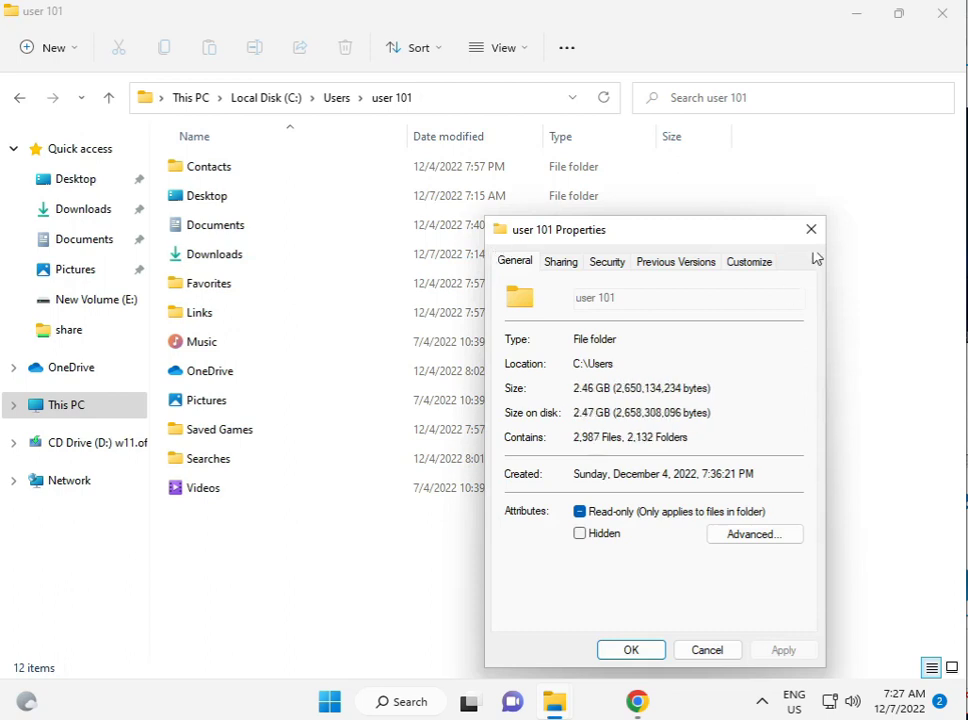
click(811, 229)
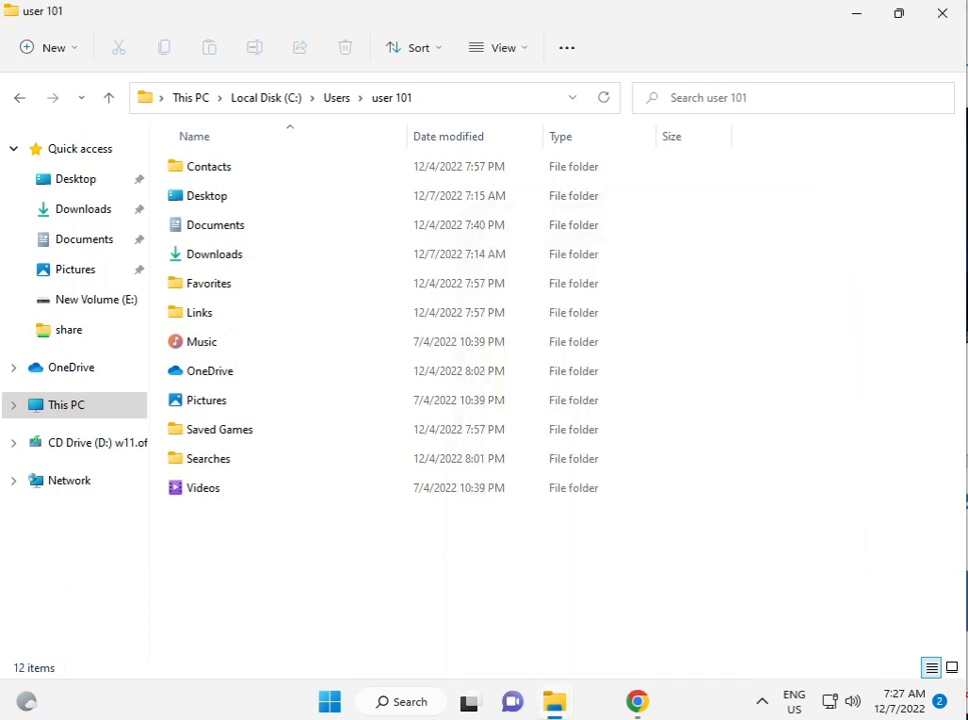
- Set the folder view options to show hidden files, folders, and drives
click(572, 54)
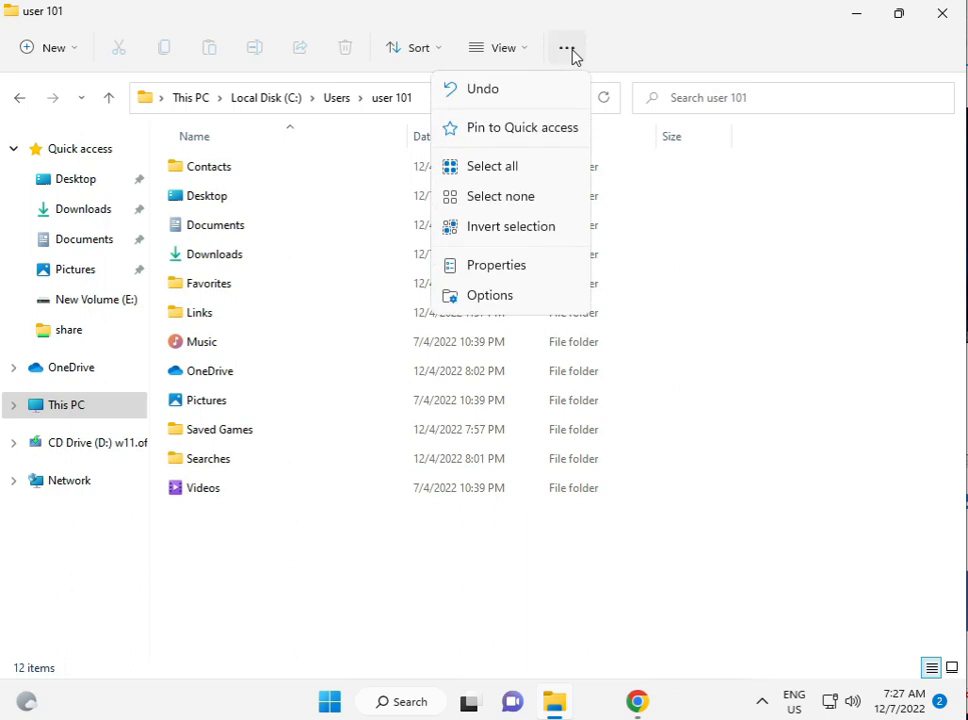
click(488, 302)
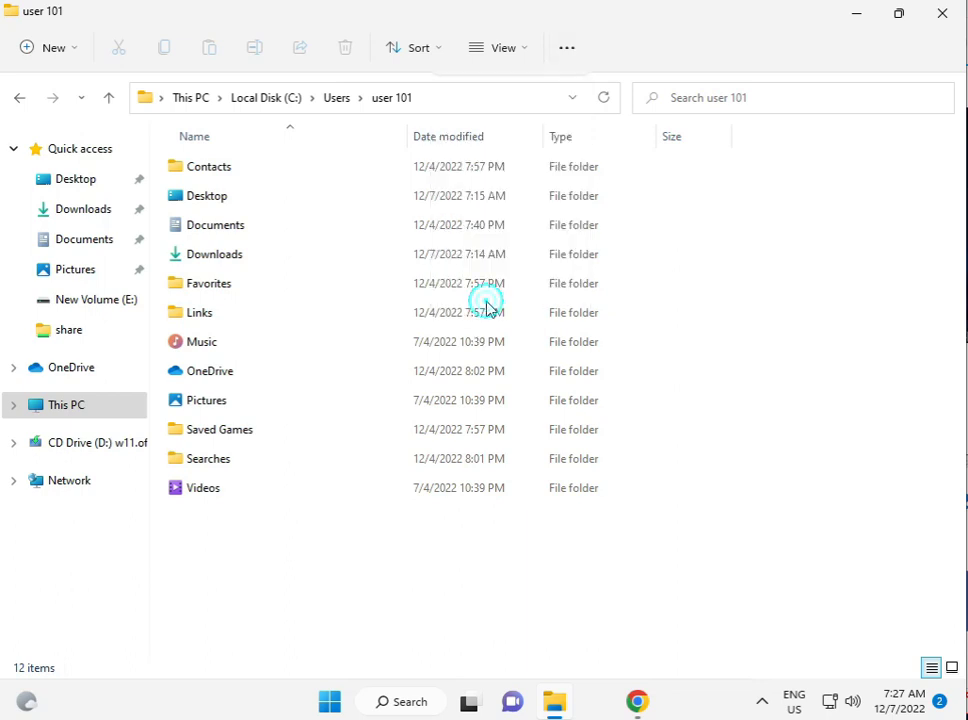
click(92, 187)
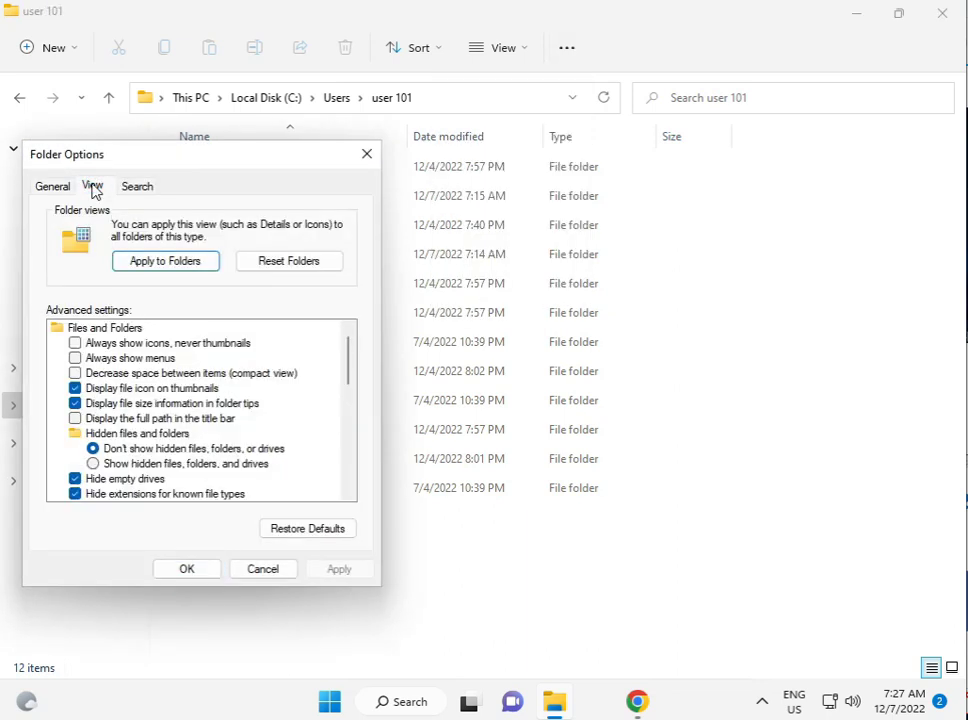
click(127, 465)
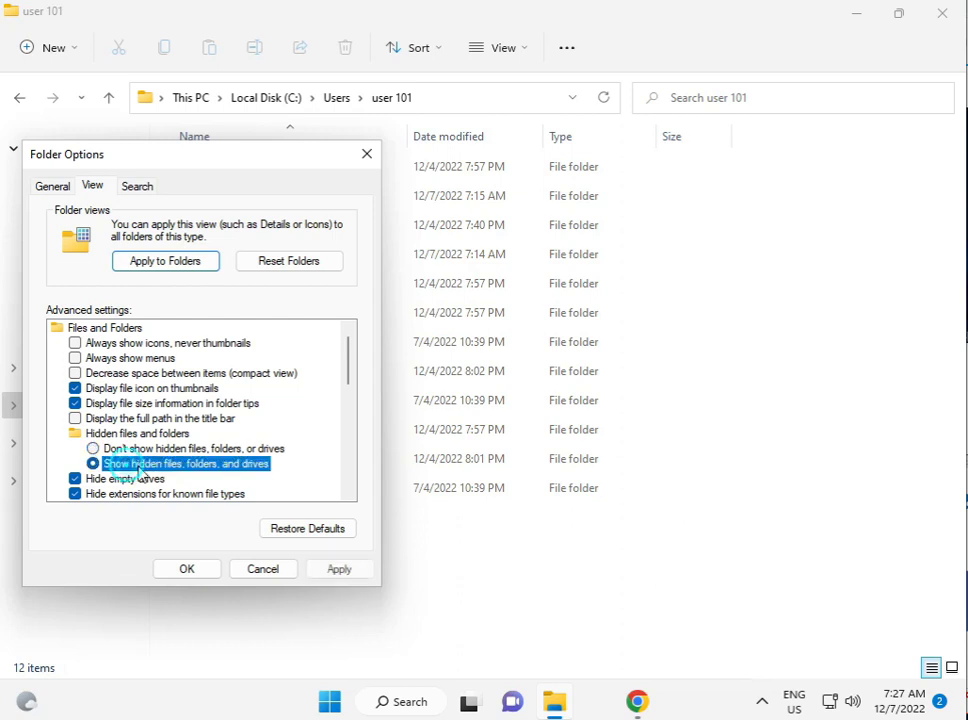
click(195, 575)
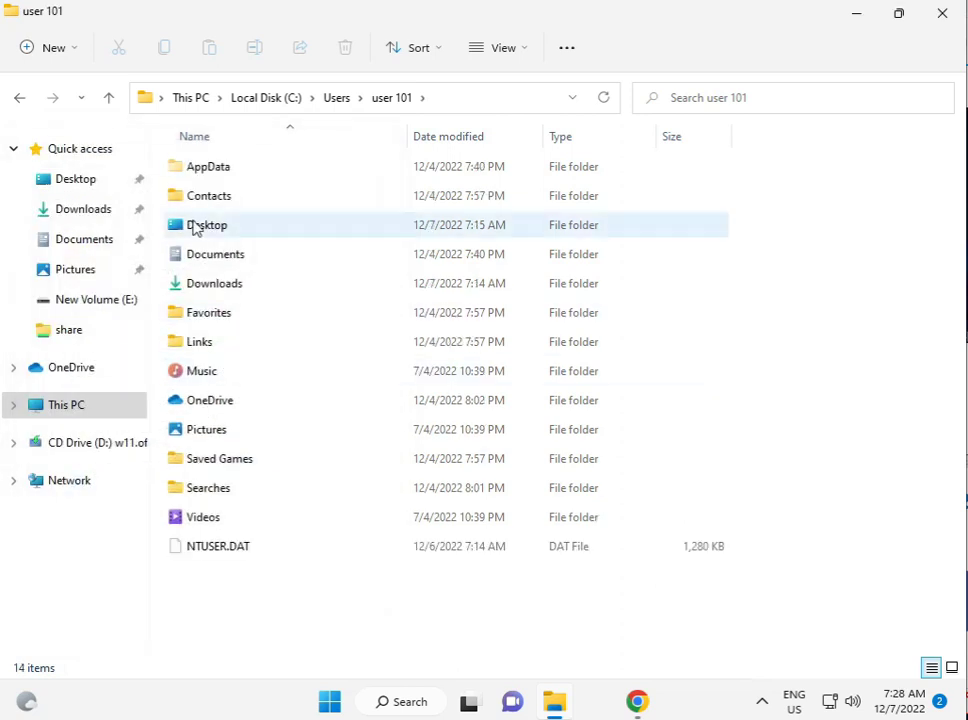
- Open the AppData folder and show the security settings in the properties of its Local folder
click(204, 169)
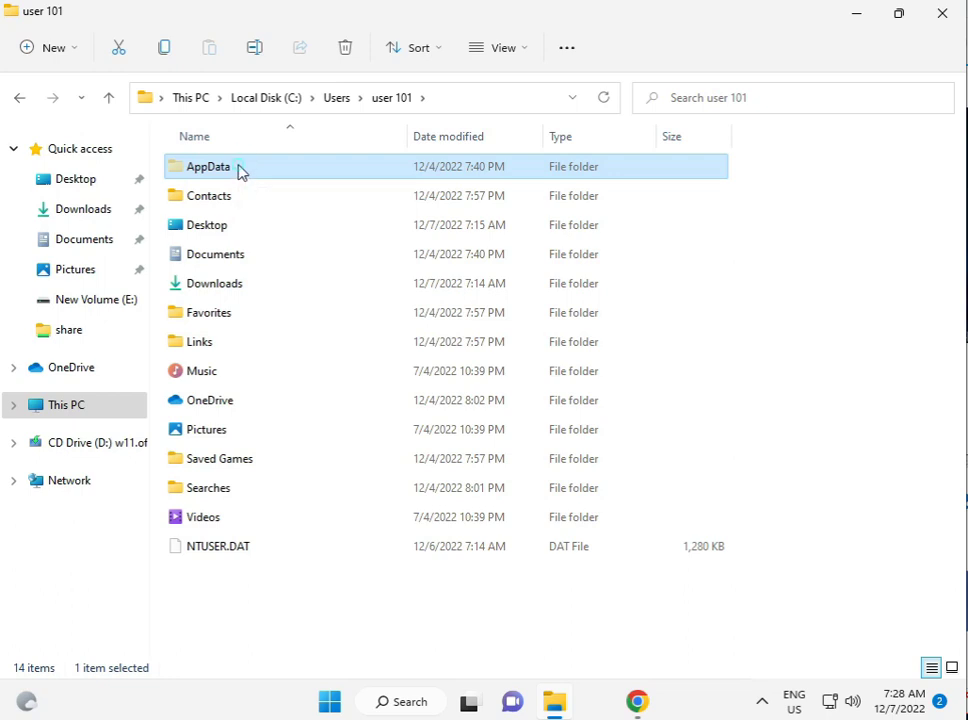
double_click(239, 171)
click(240, 172)
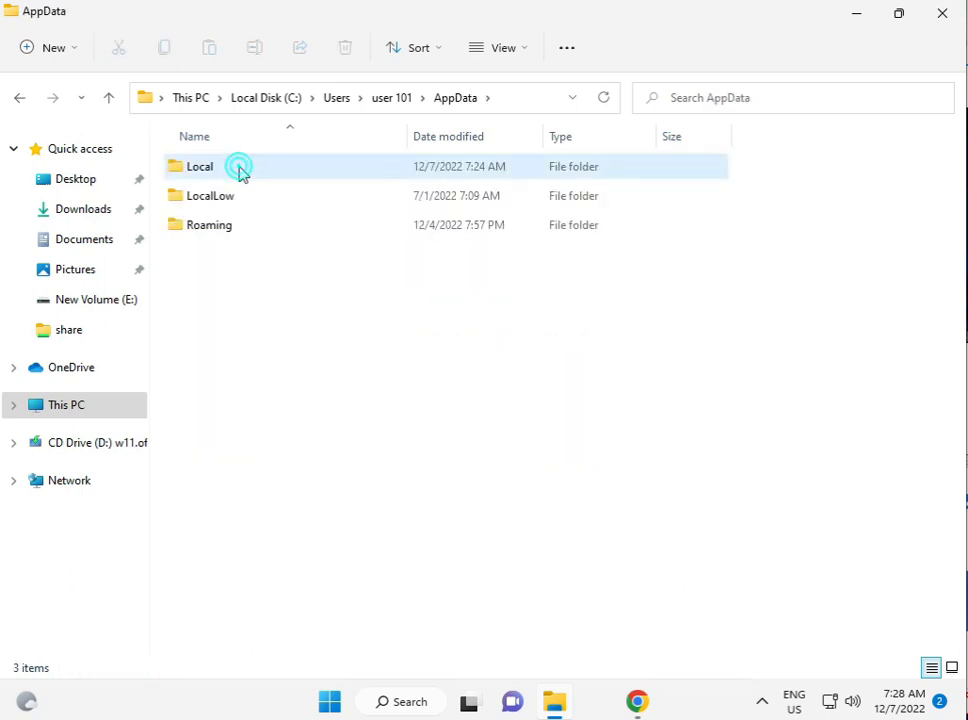
right_click(244, 172)
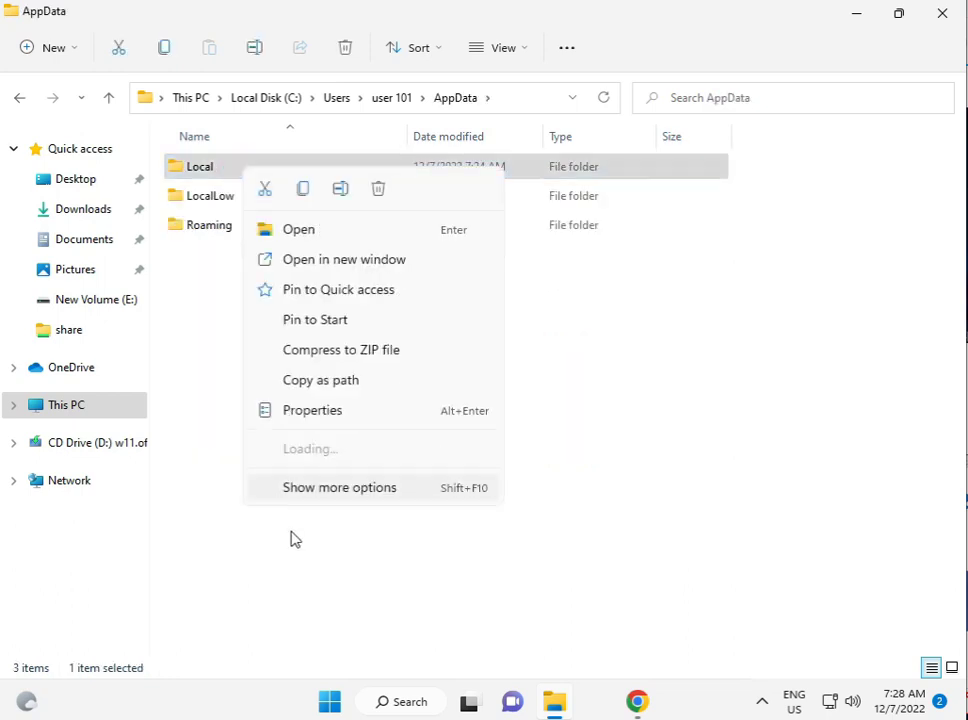
click(316, 490)
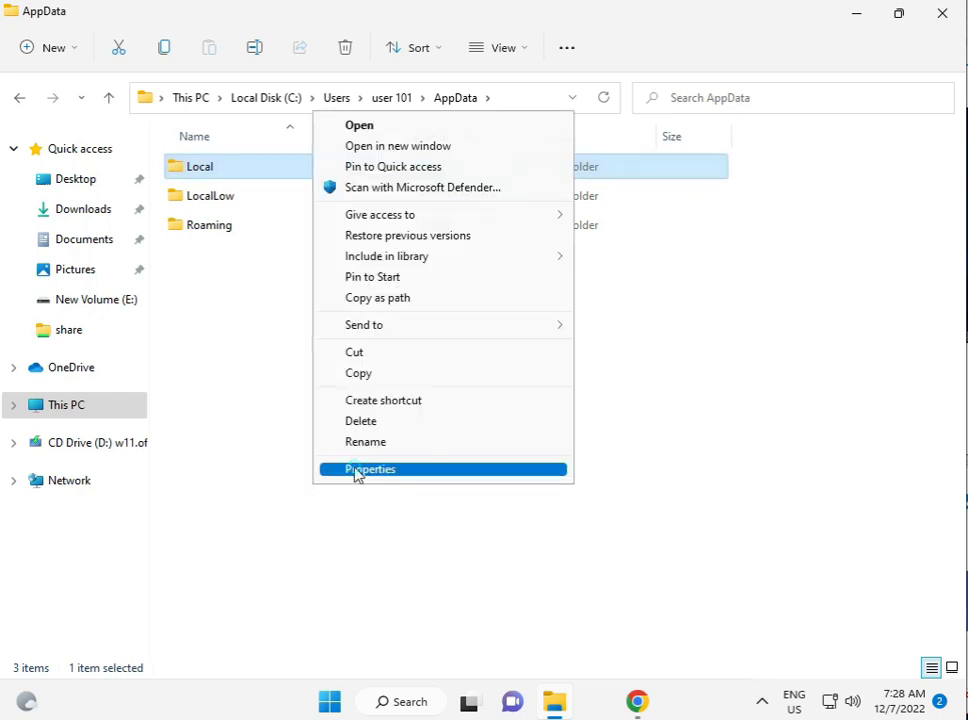
click(357, 471)
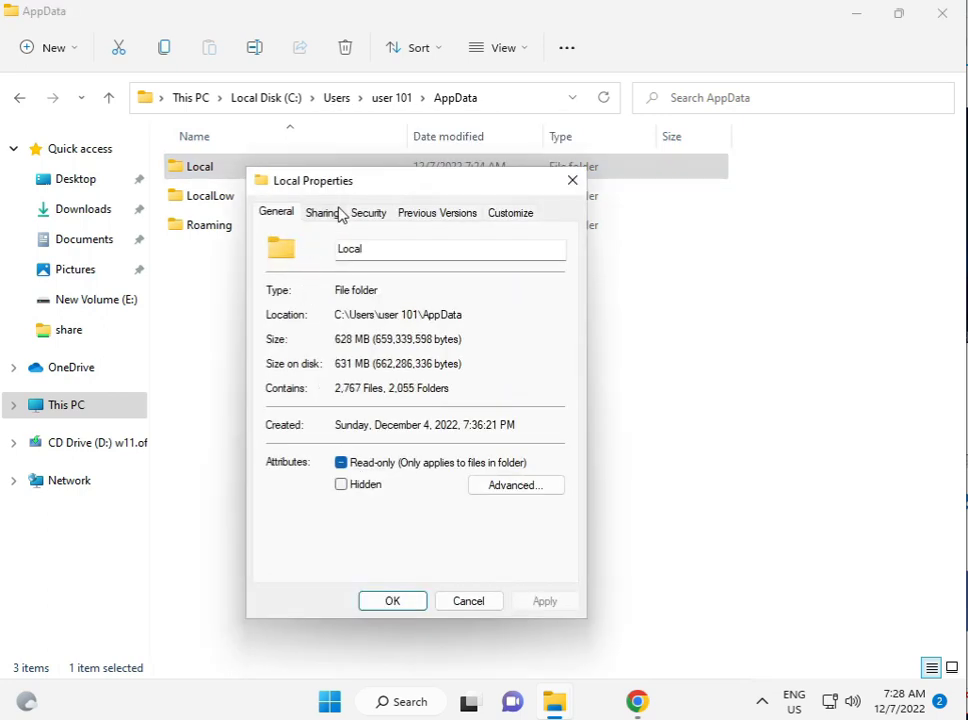
click(360, 217)
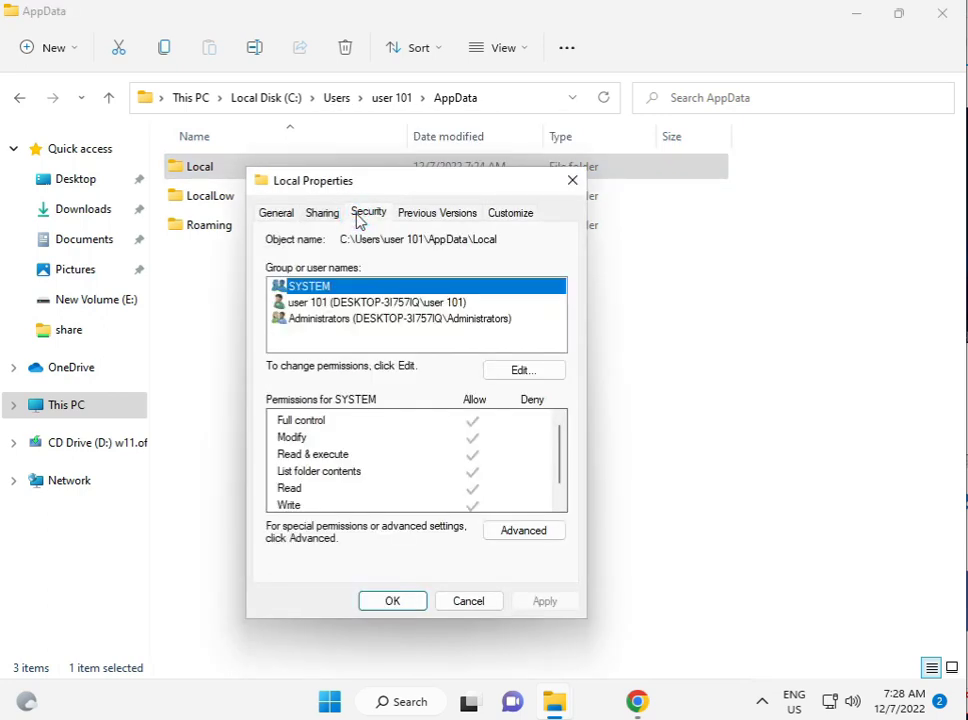
- Open the Local folder's permissions for editing and review the entries for user 101, Administrators and SYSTEM
click(350, 303)
click(493, 377)
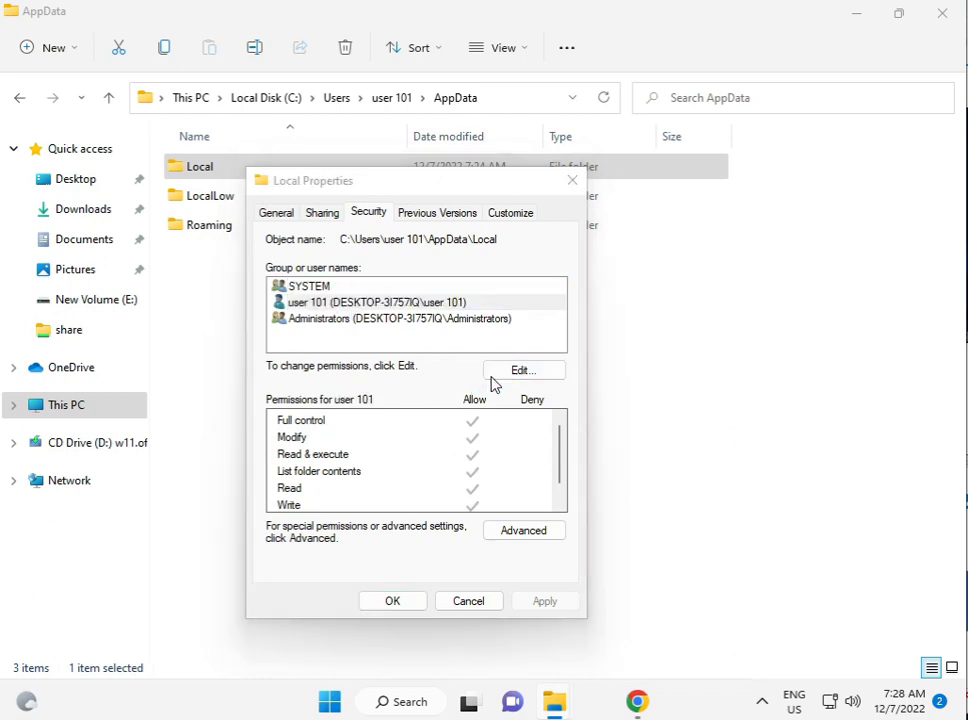
click(399, 376)
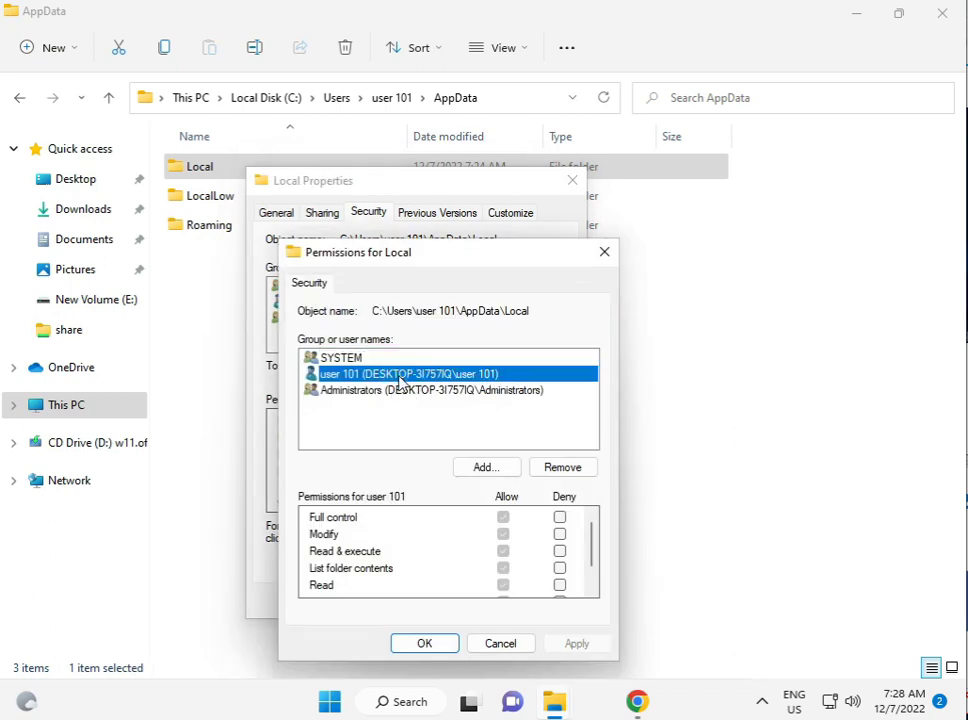
click(399, 392)
click(318, 358)
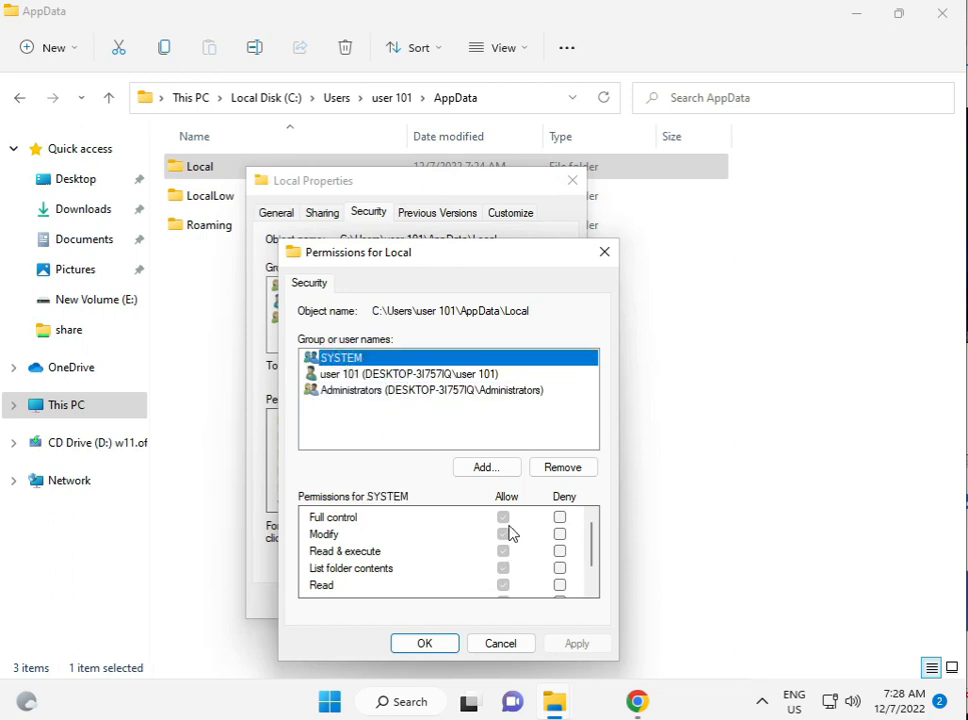
- Add the Everyone group to the Local folder's permission list, checking the name before accepting it
click(476, 467)
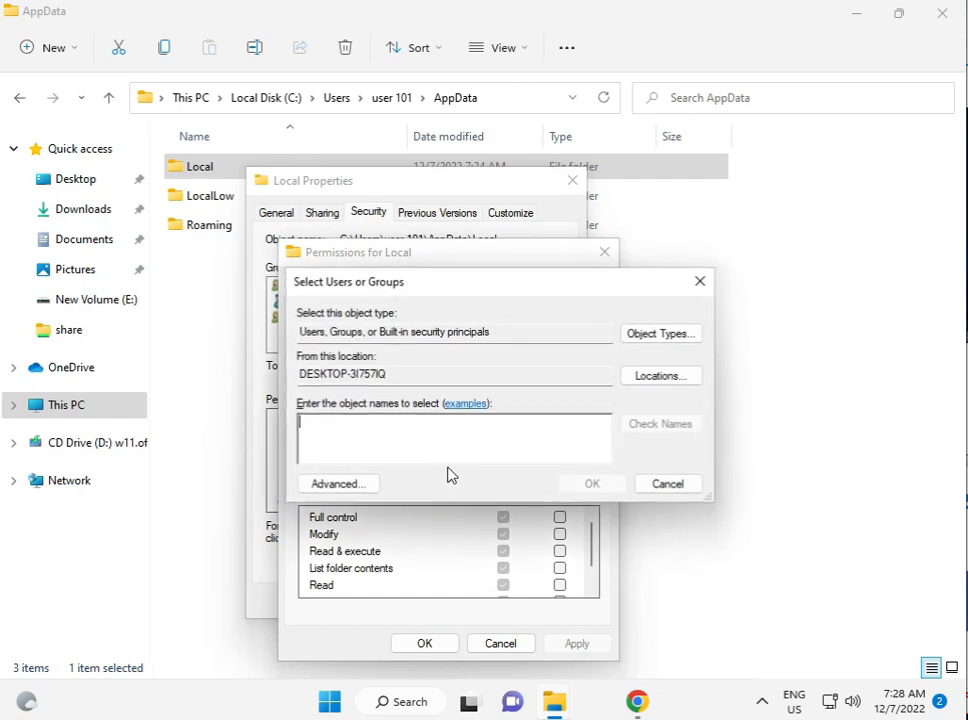
text(e)
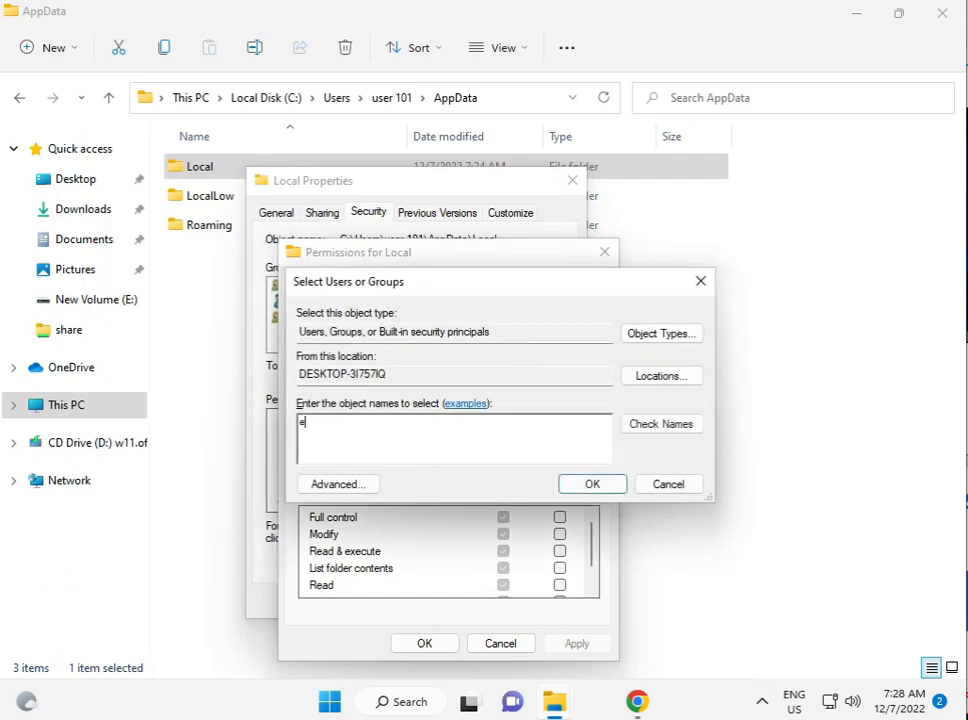
text(ve)
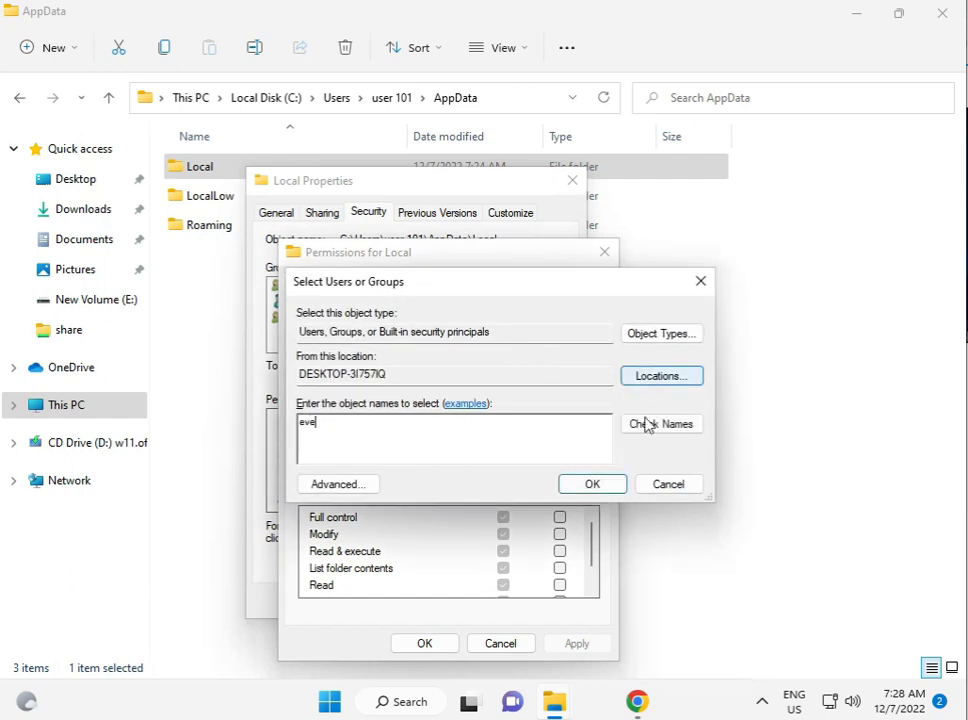
click(645, 423)
click(560, 485)
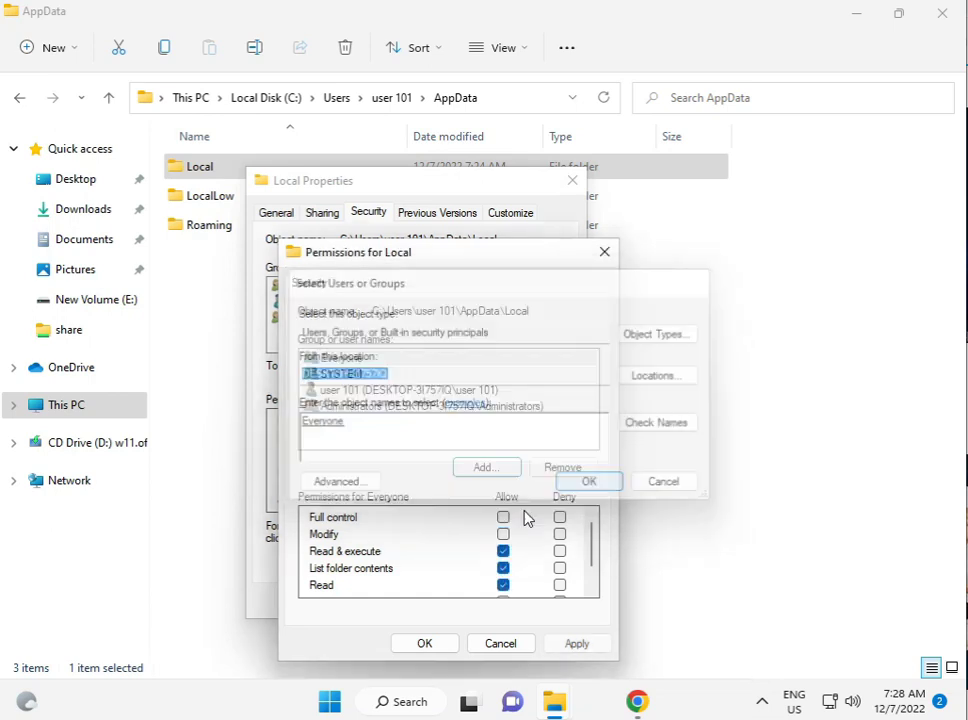
- Allow Everyone Full control of the Local folder and apply the permissions, continuing past any items that cannot be changed
click(503, 517)
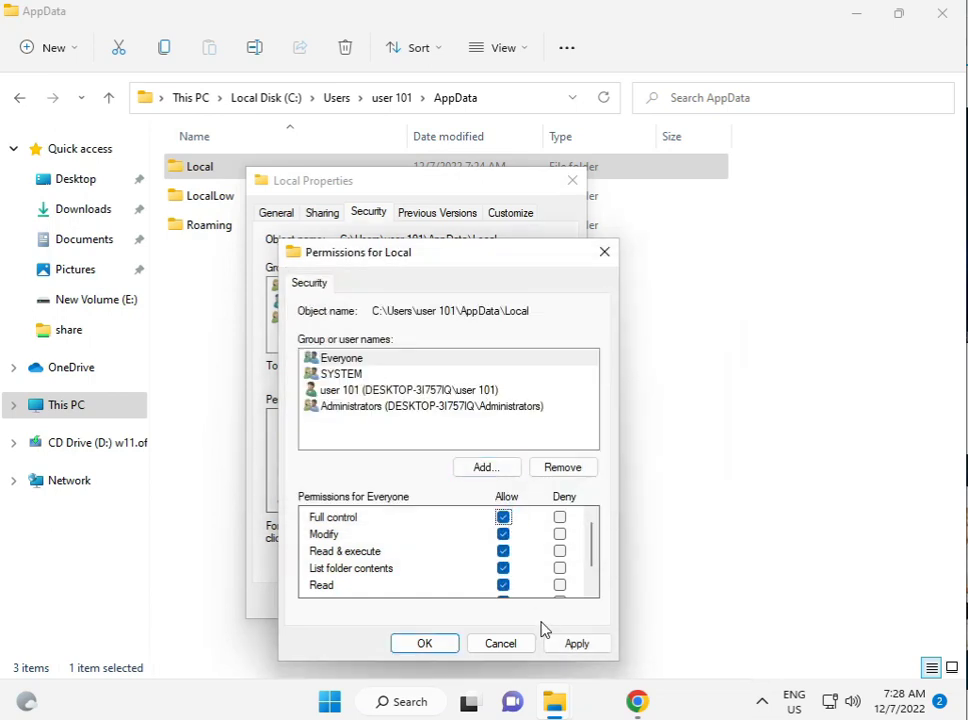
click(574, 643)
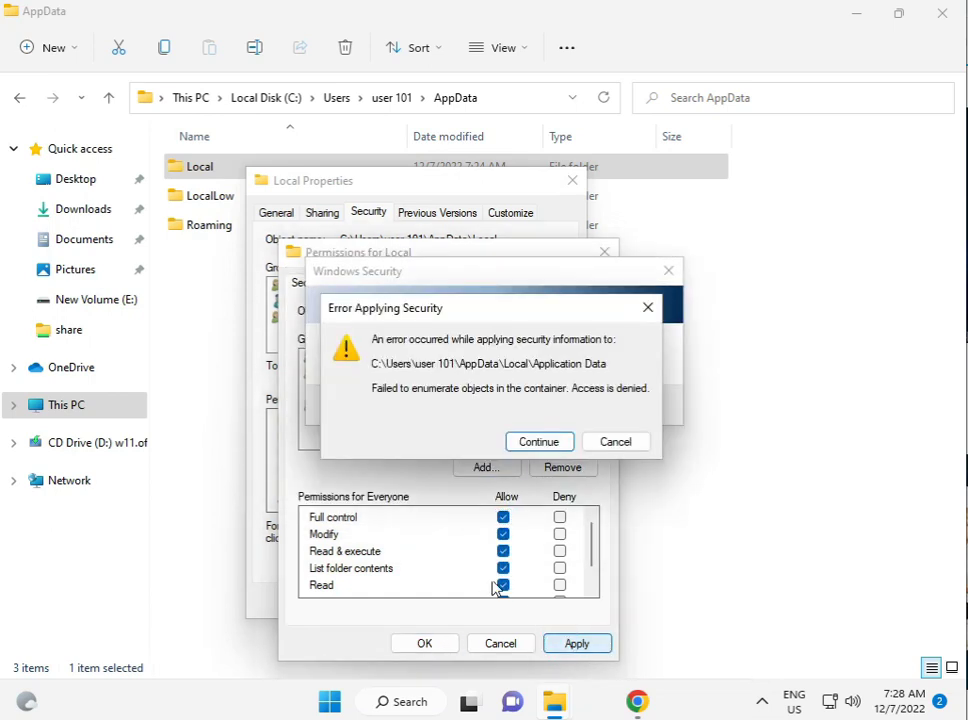
click(545, 441)
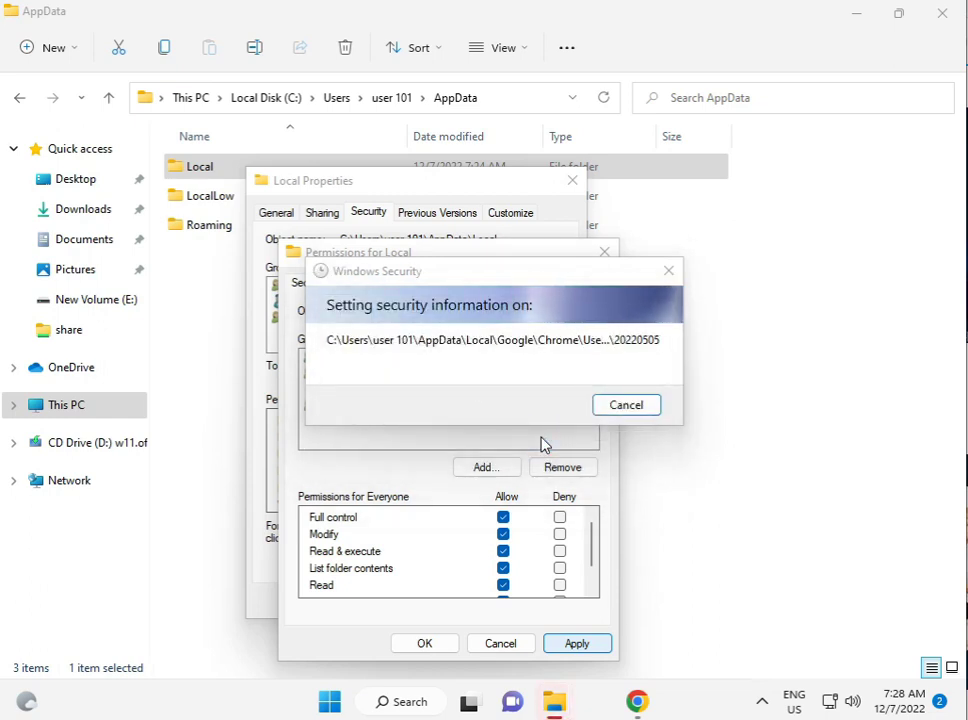
click(540, 442)
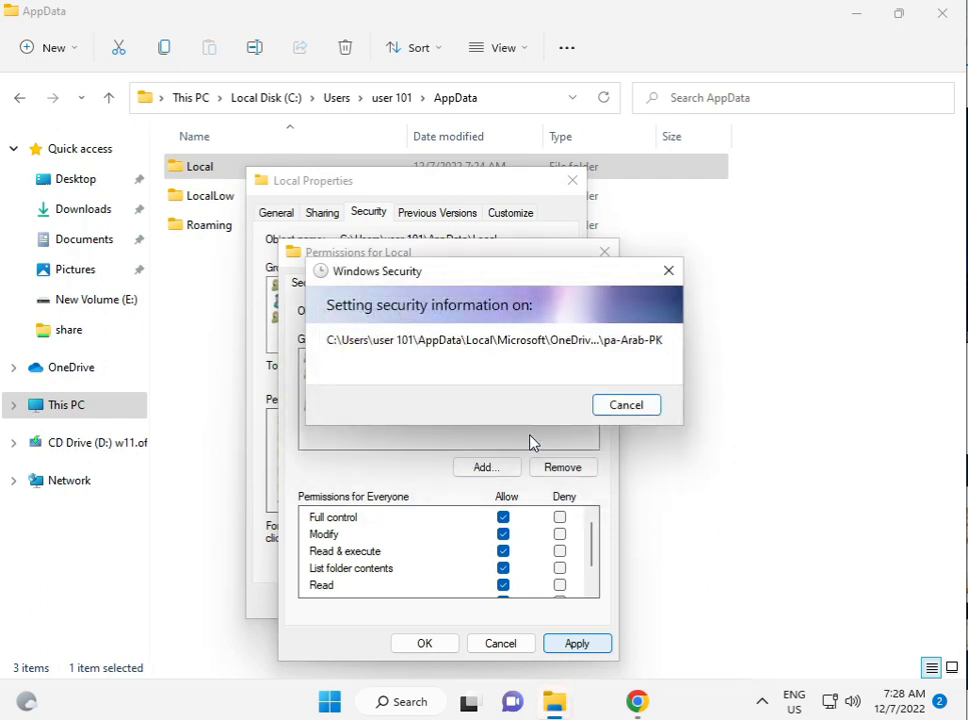
click(532, 442)
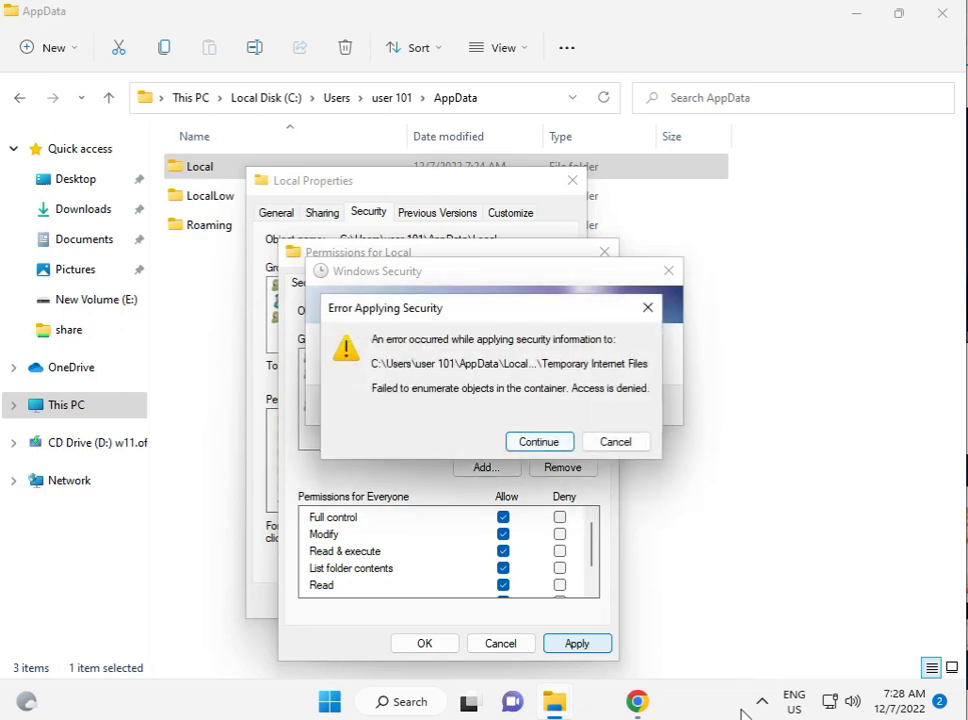
key(Escape)
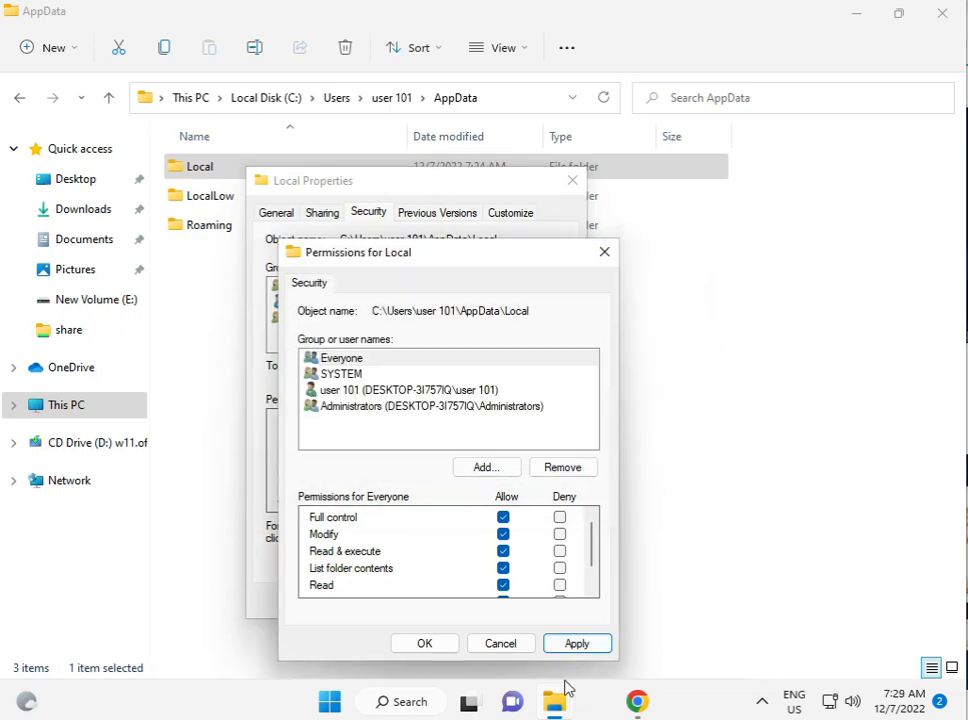
click(568, 643)
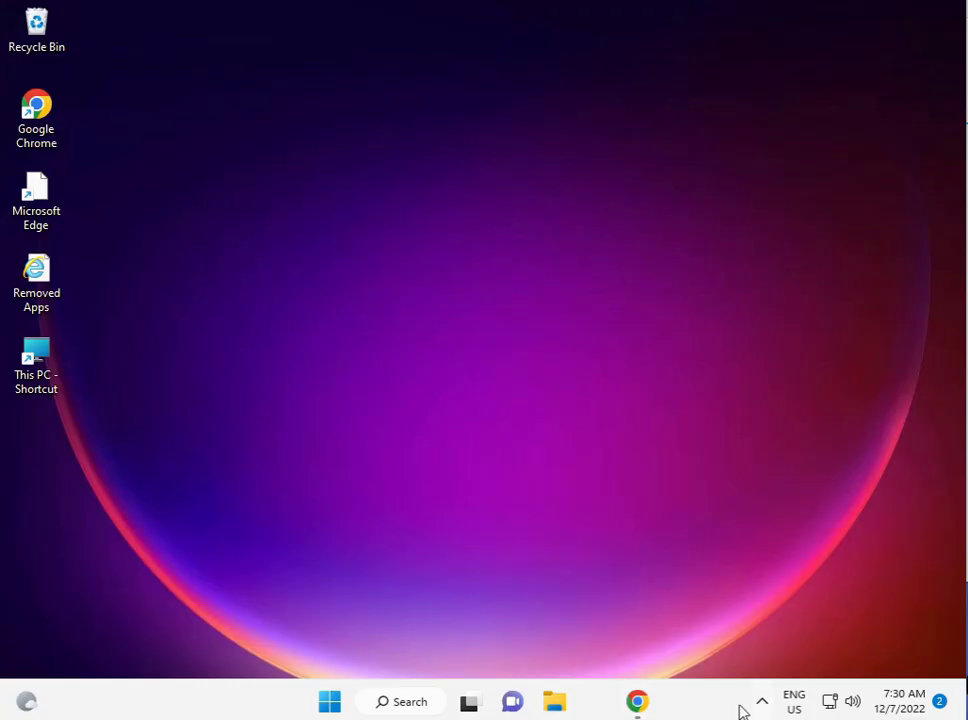
- View the quick options of Windows Security among the hidden notification area items and dismiss them
click(761, 703)
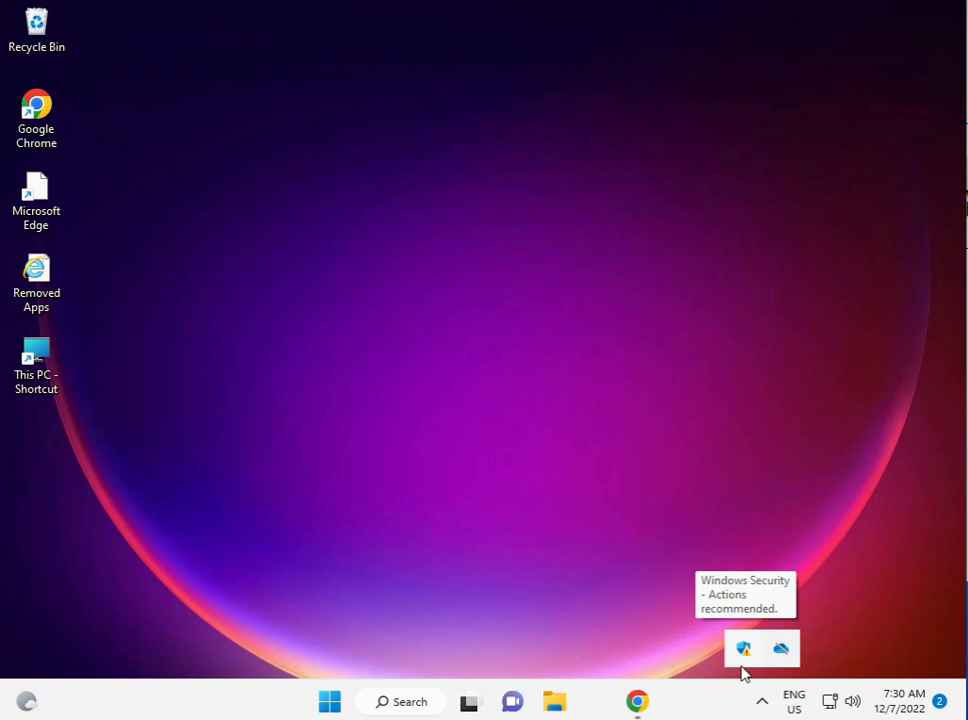
right_click(740, 657)
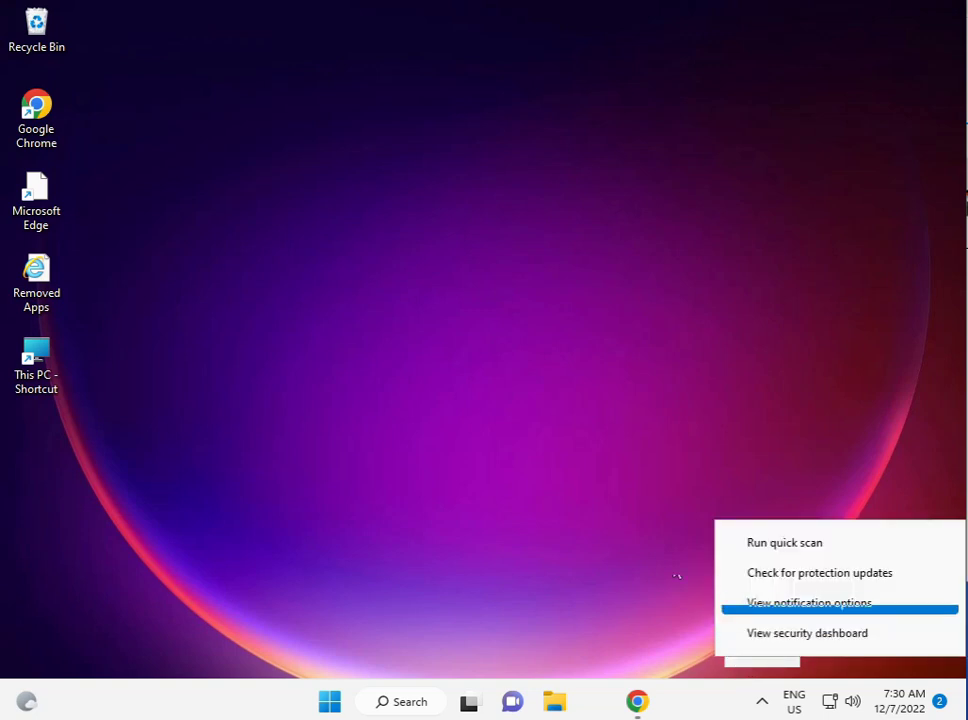
click(418, 400)
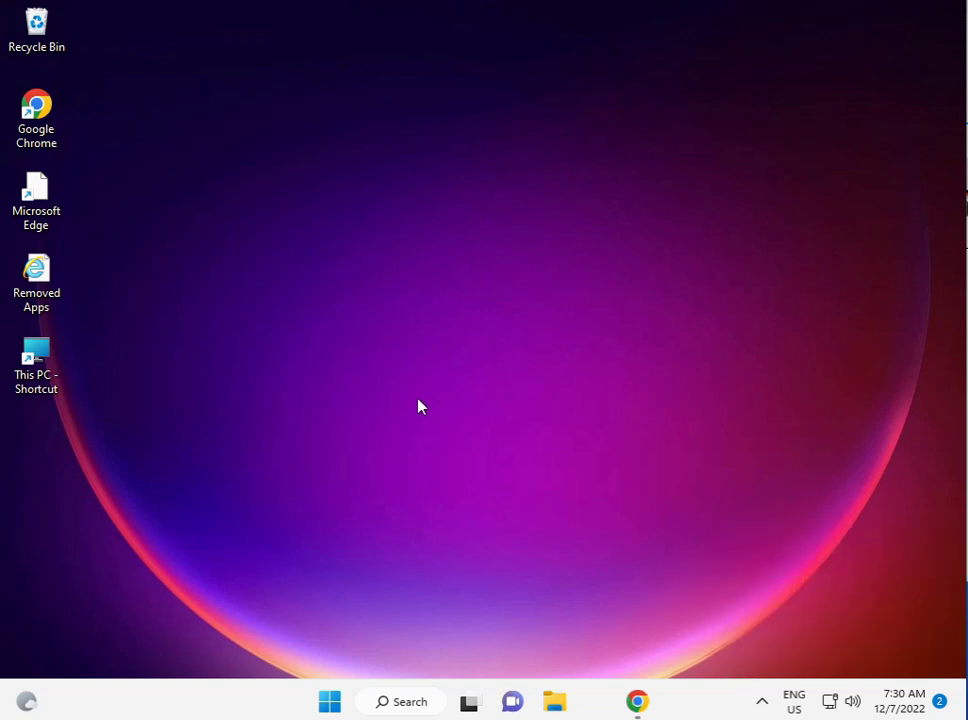